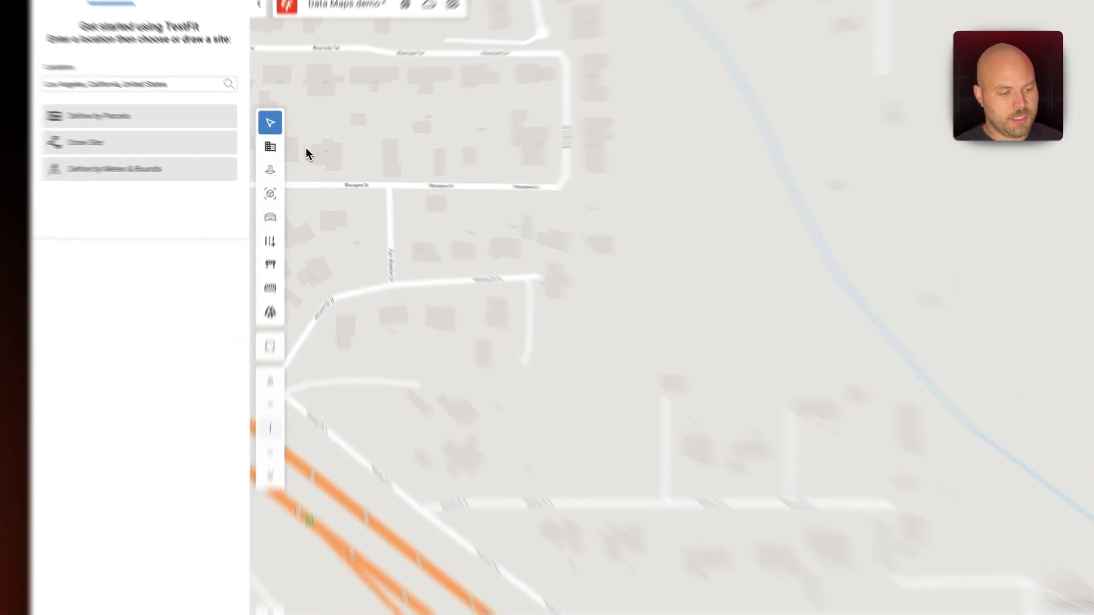
- Define Site A from the upper and two lower parcels north of Hillview Dr, a 10.20-acre site
mouse_move(270, 147)
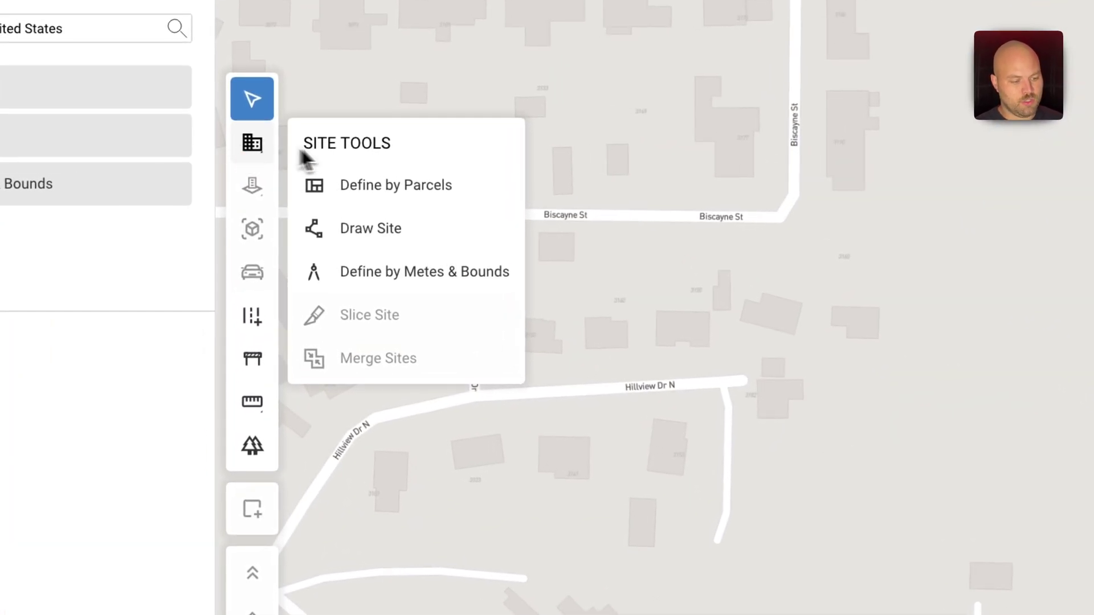
click(389, 204)
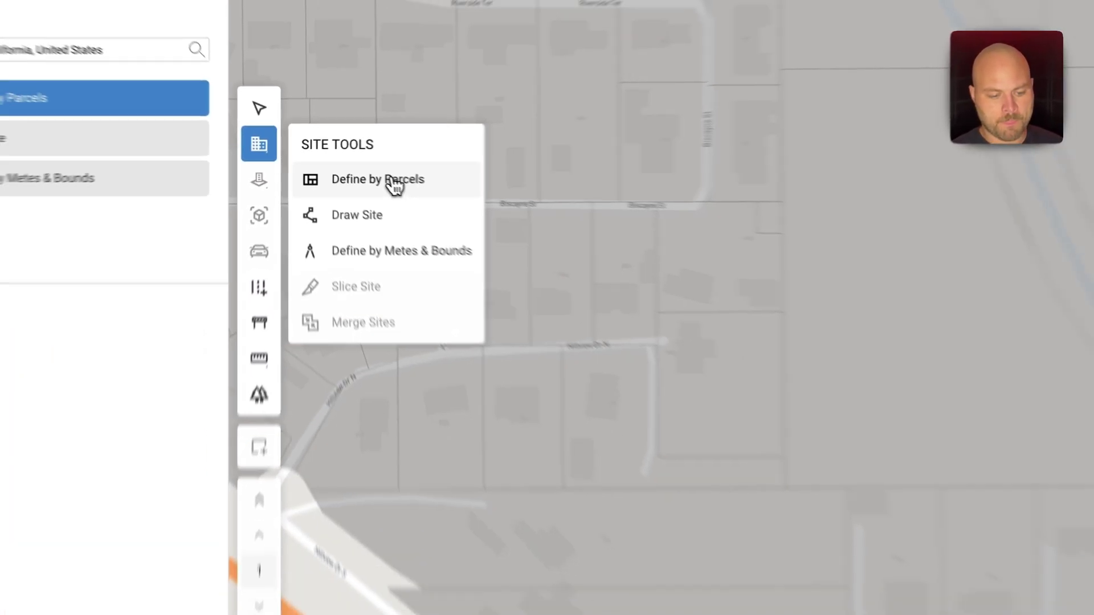
click(647, 178)
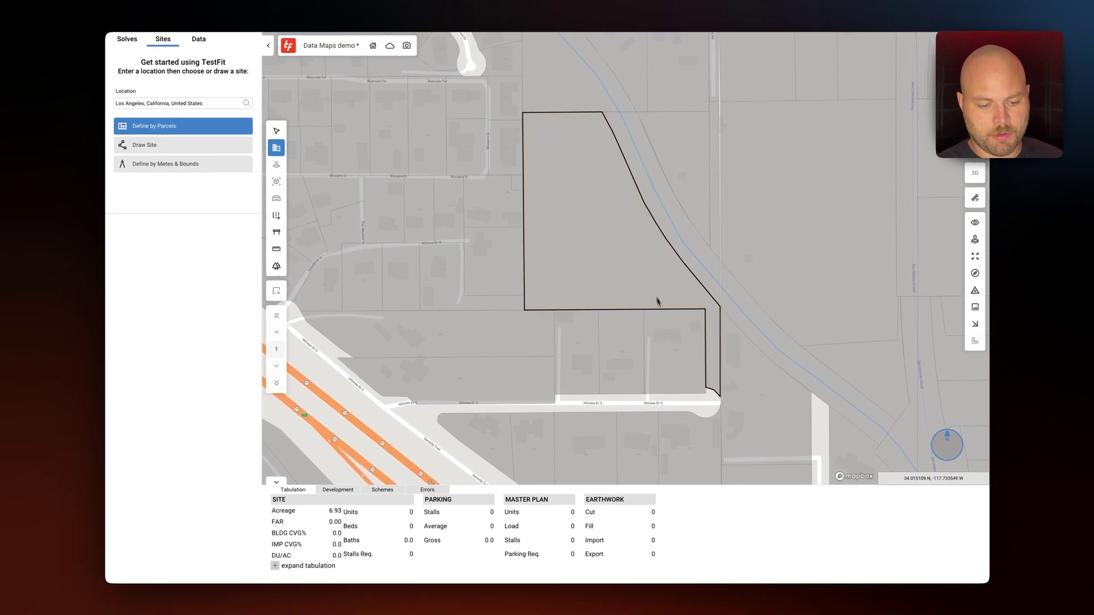
click(669, 354)
click(592, 349)
key(Return)
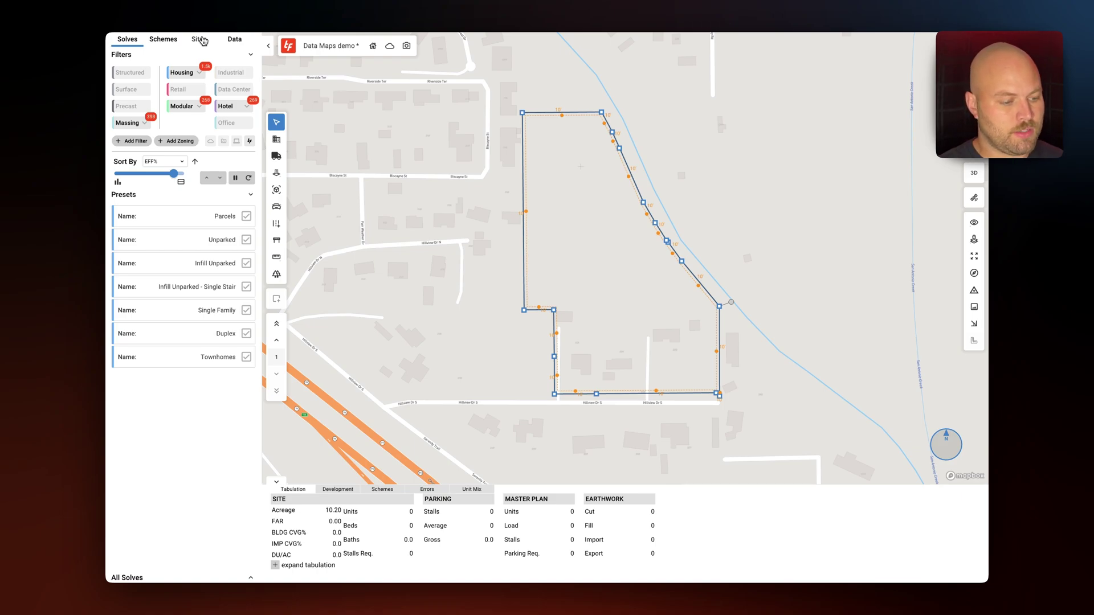
click(199, 40)
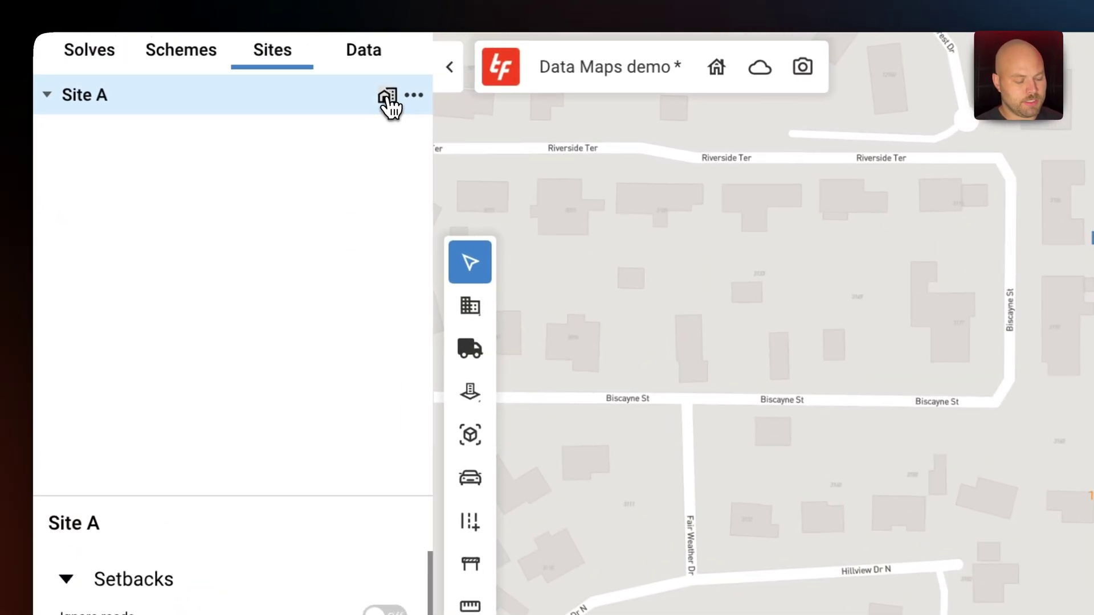
- Fill Site A with the Single Family preset: 90 units, 270 beds and 180 parking stalls
click(390, 98)
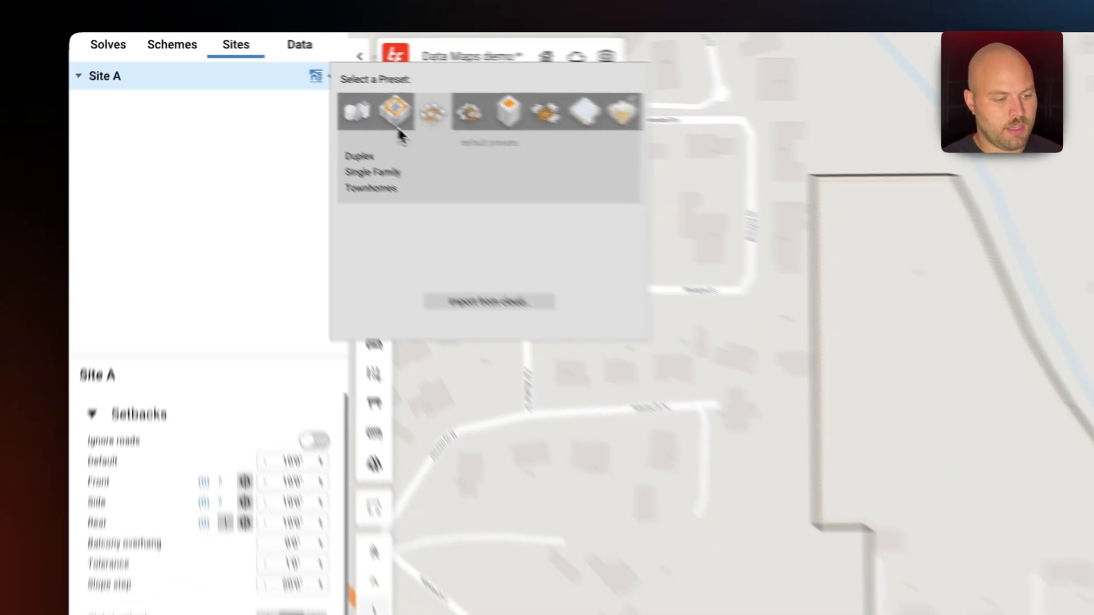
click(471, 234)
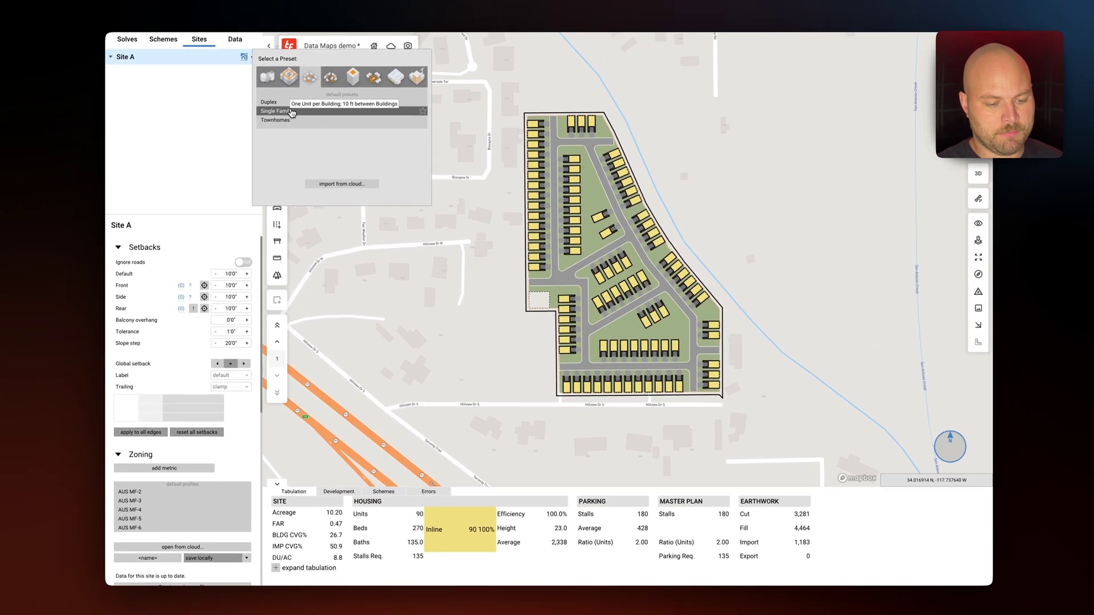
click(292, 111)
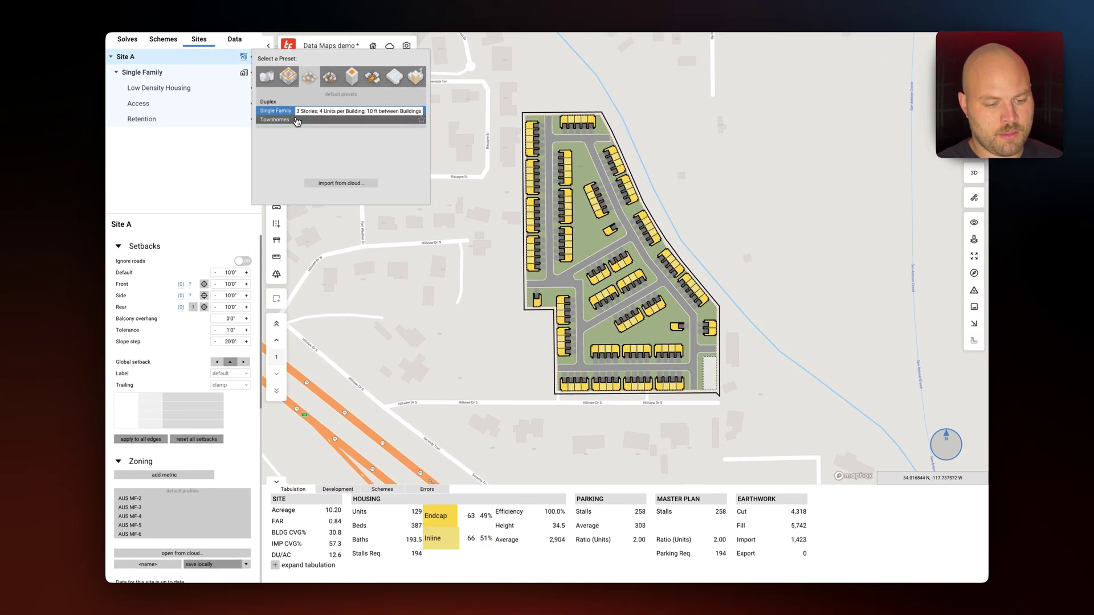
click(297, 120)
click(418, 261)
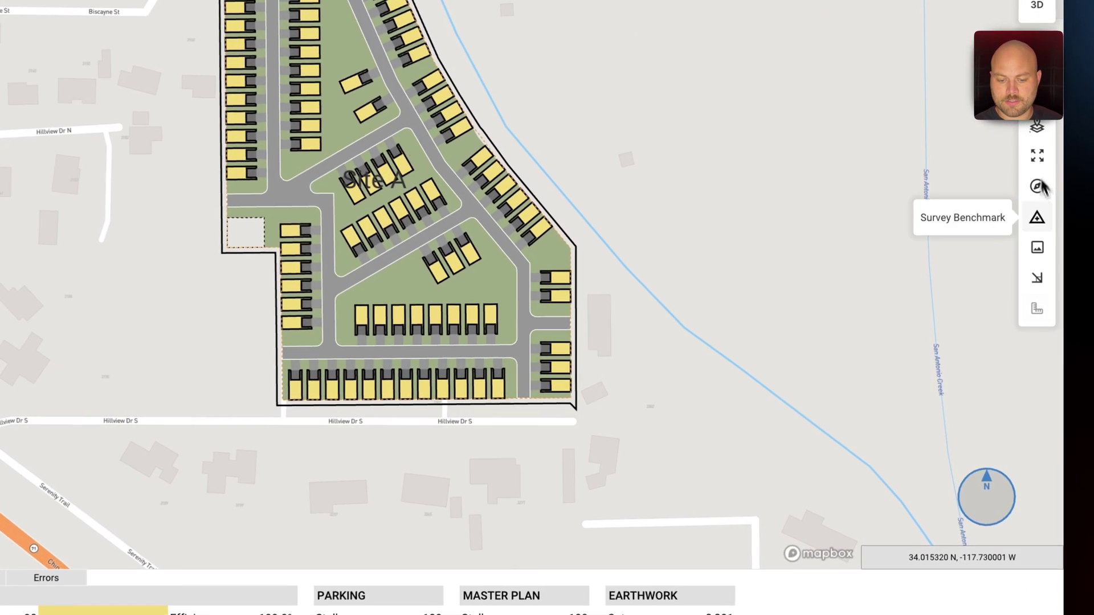
- Show the Elevation contour data map with an adjusted increment and switch to 3D
click(1038, 127)
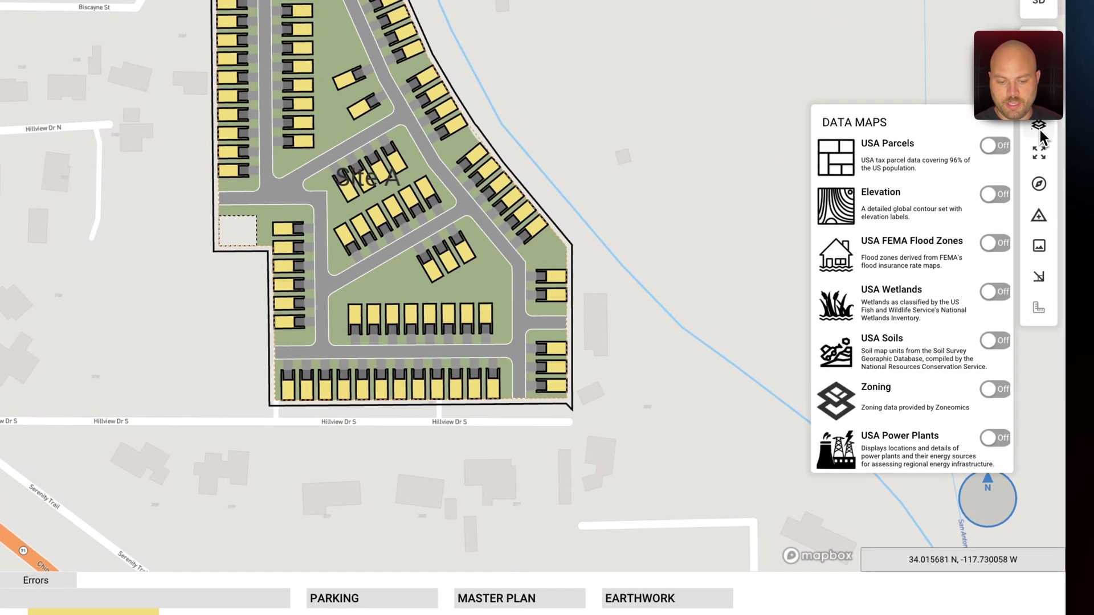
click(990, 195)
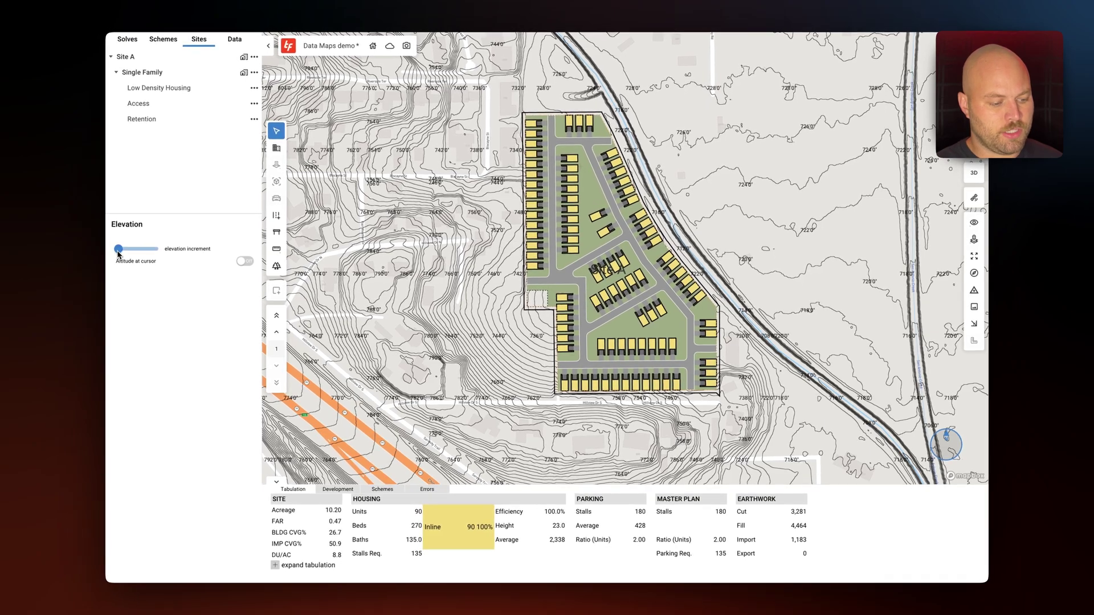
mouse_move(118, 253)
mouse_down()
mouse_move(143, 257)
mouse_move(115, 251)
mouse_up()
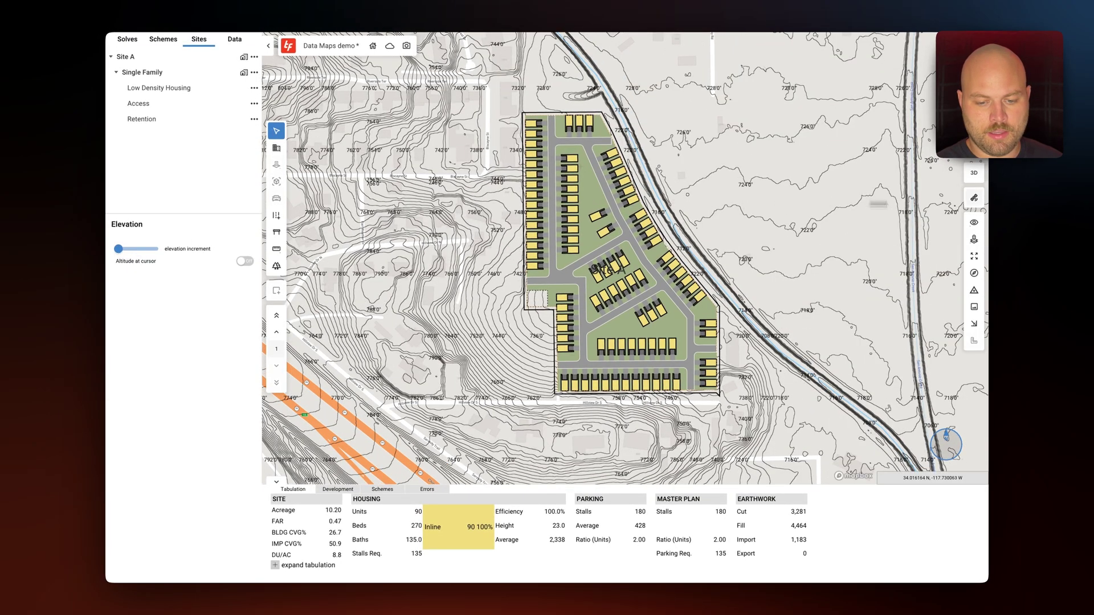
click(974, 173)
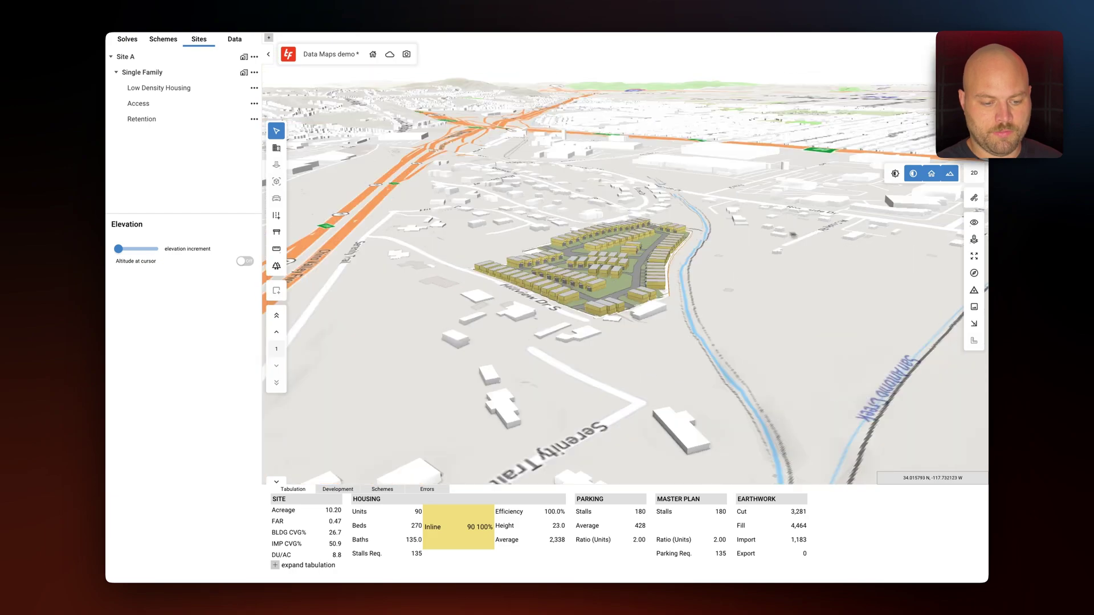
- Toggle 3D terrain on and off to compare the layout, then return to the 2D plan
scroll(809, 296, up, 5)
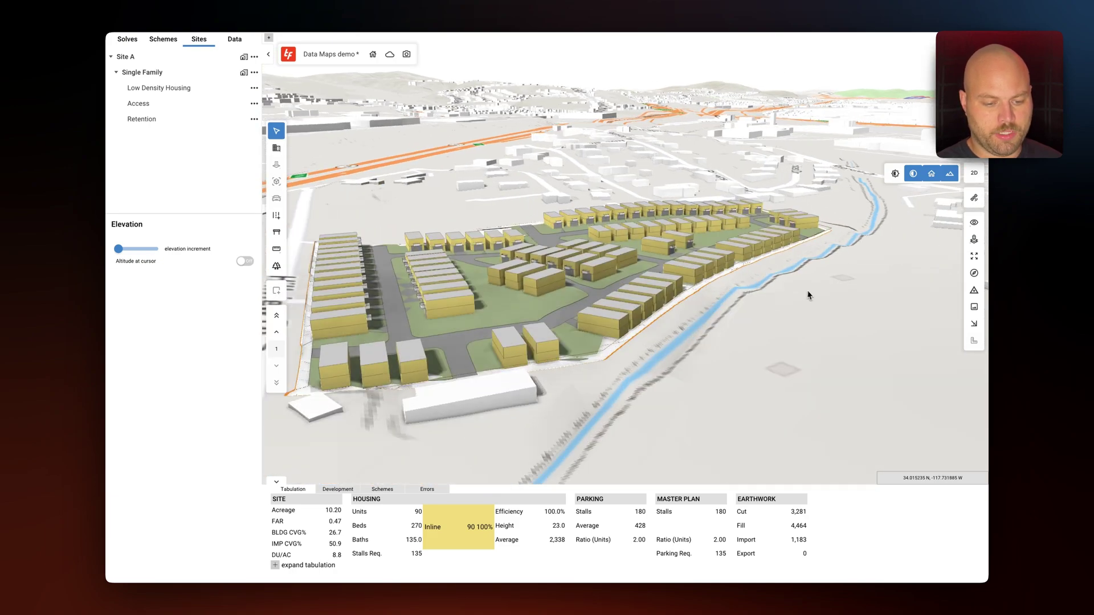
click(949, 173)
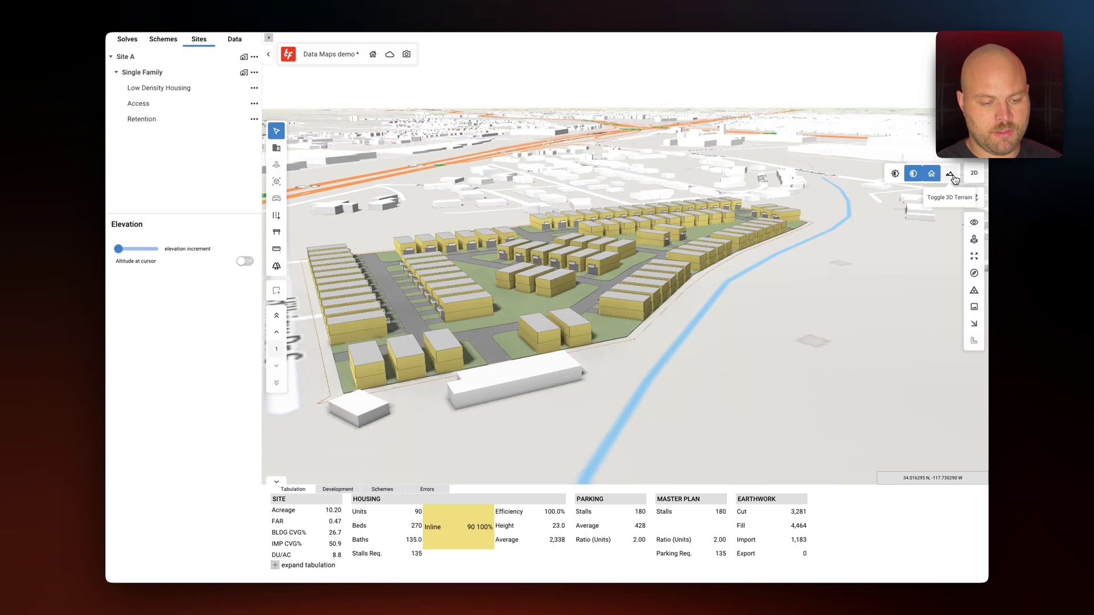
click(953, 176)
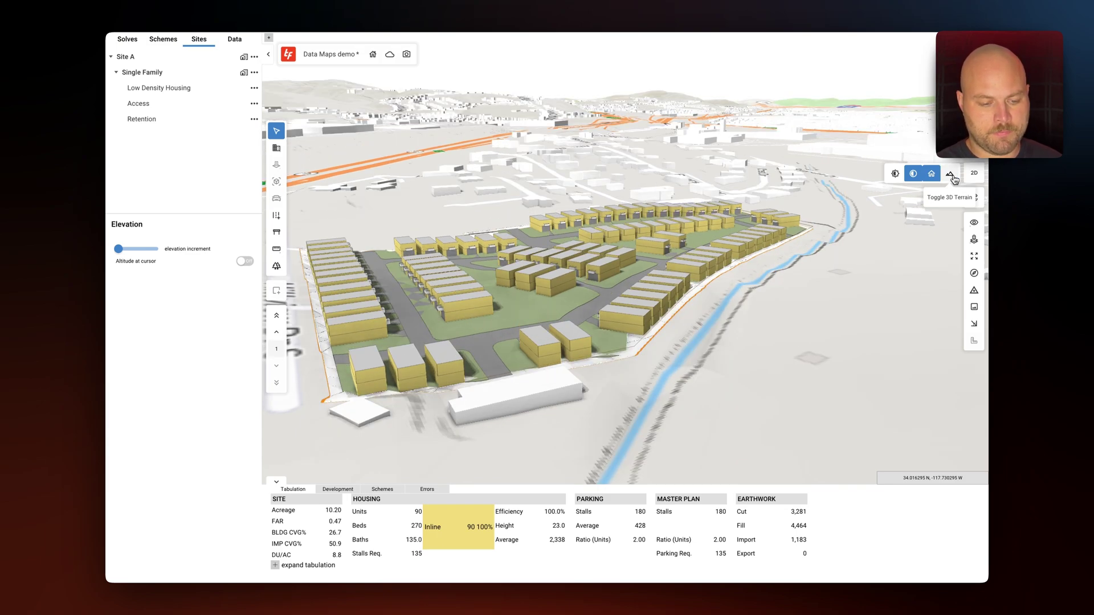
click(954, 178)
click(954, 178)
click(954, 178)
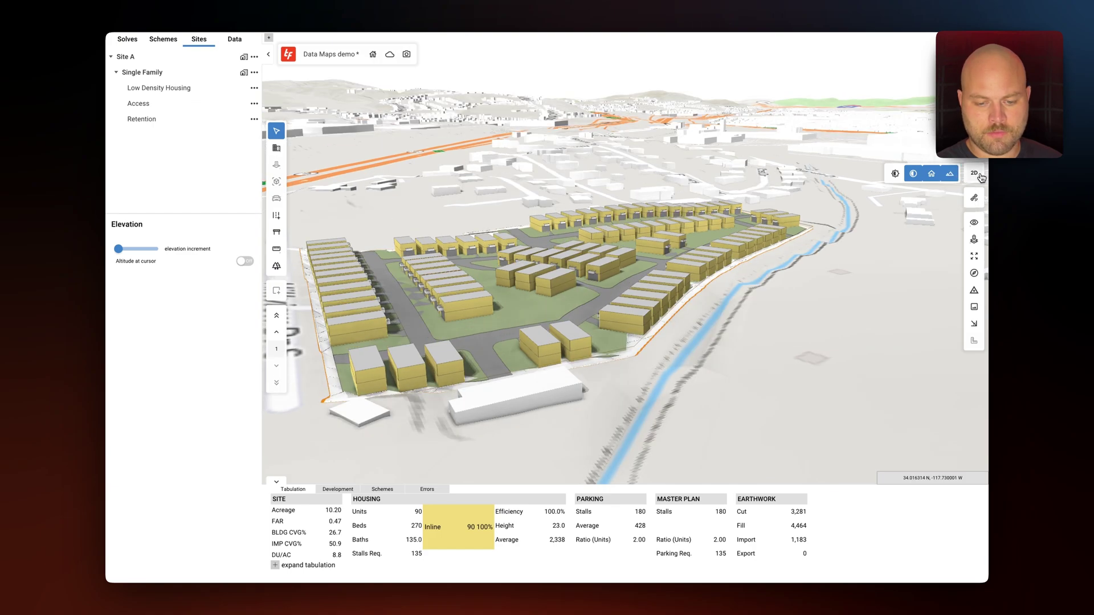
click(975, 173)
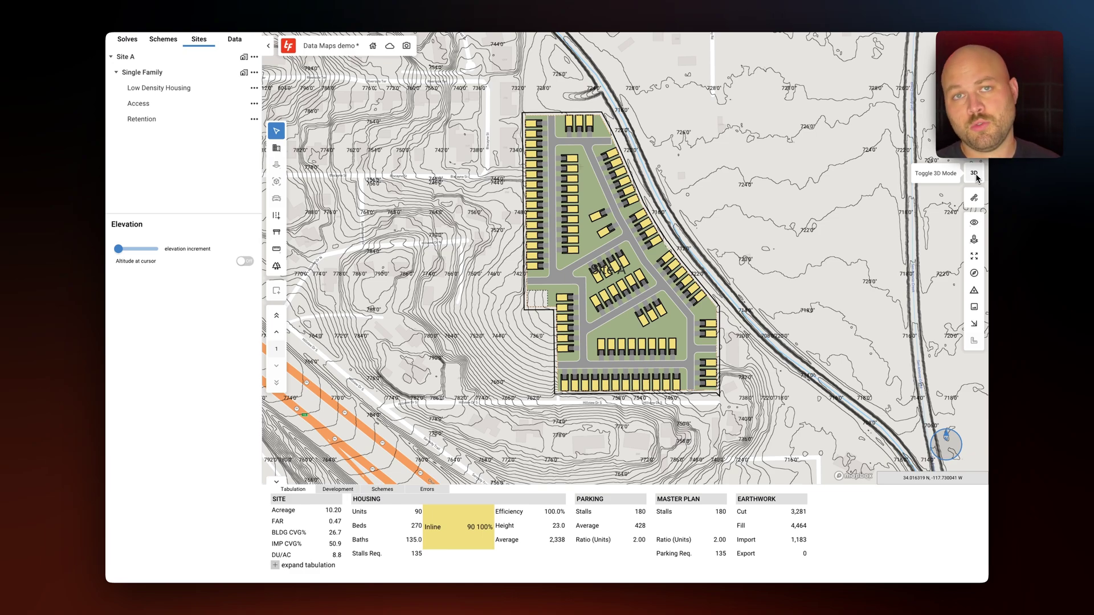
- Fade the Site Plan layer and raise the Earthwork layer to full strength
click(978, 224)
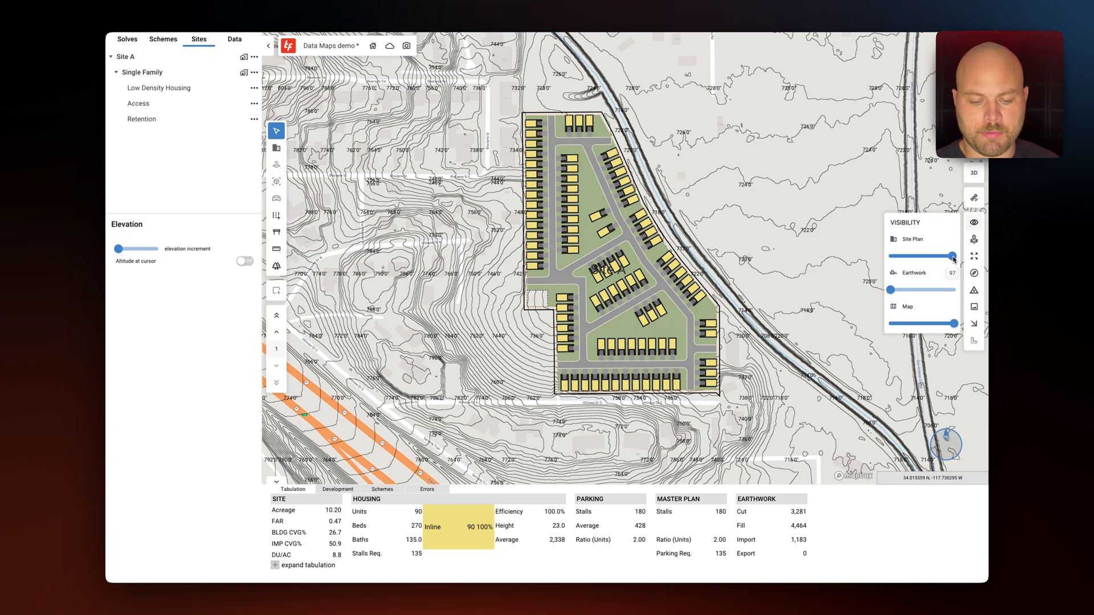
drag(954, 257, 924, 260)
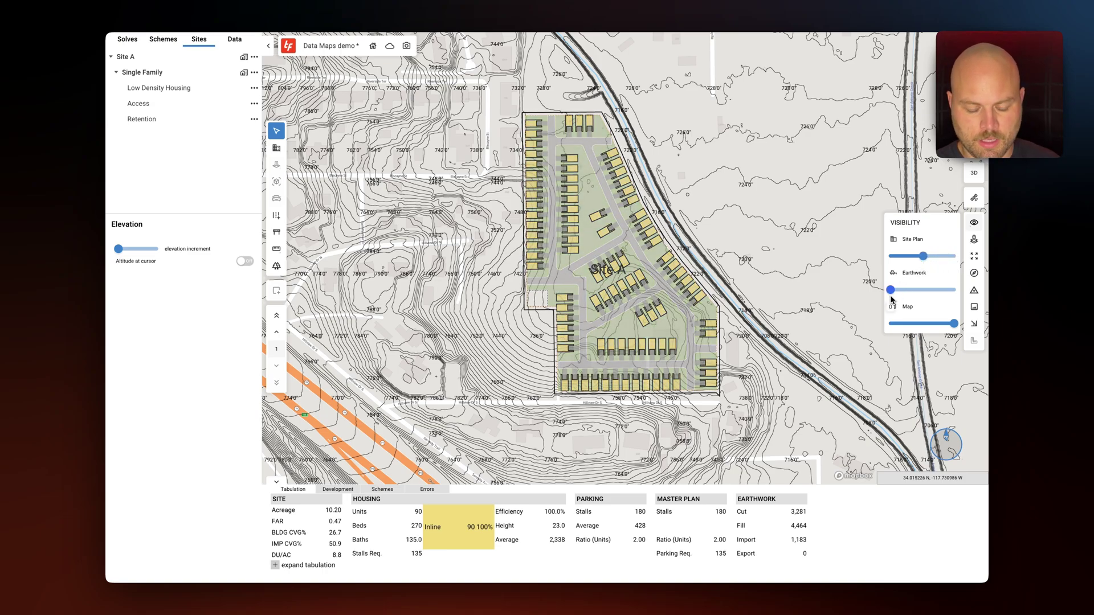
drag(892, 296, 966, 291)
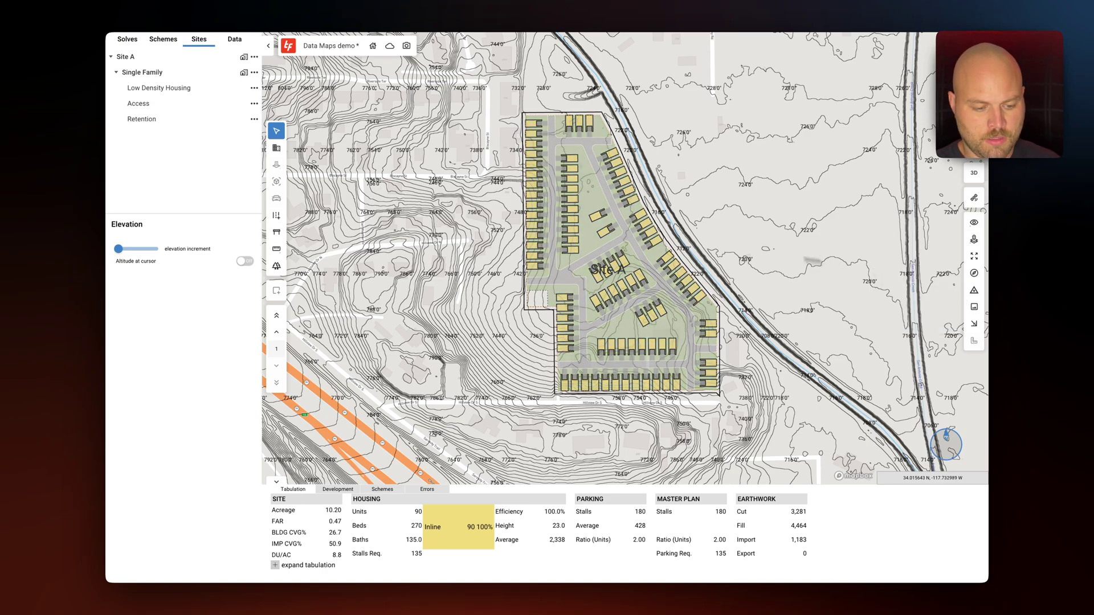
- Set Site A's Cut Fill Method to Flattened, giving 20,832 cut and 25,368 fill
click(618, 250)
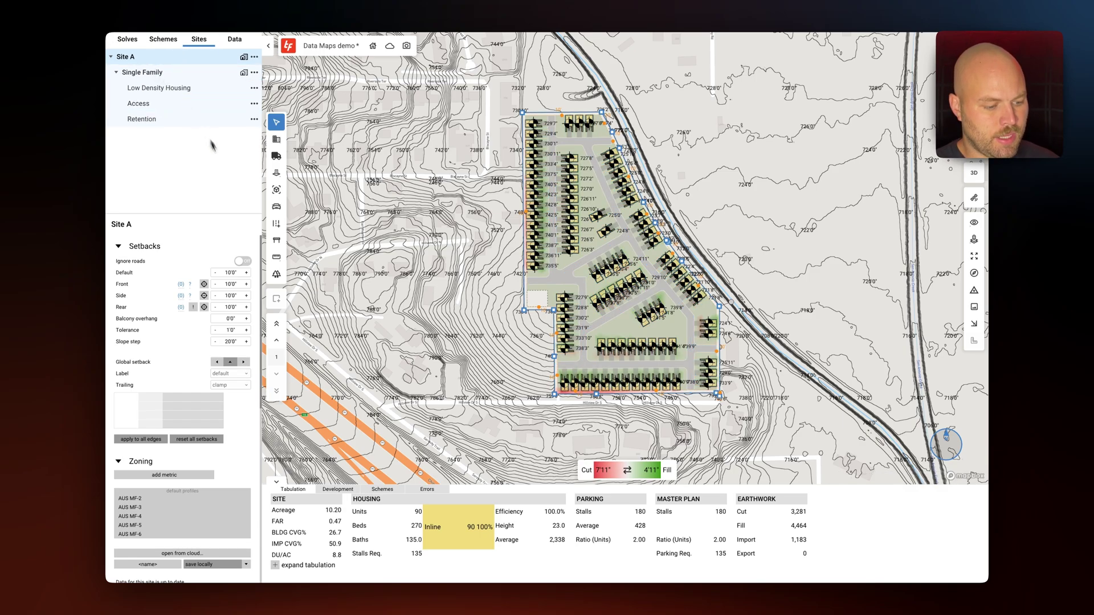
drag(262, 264, 264, 472)
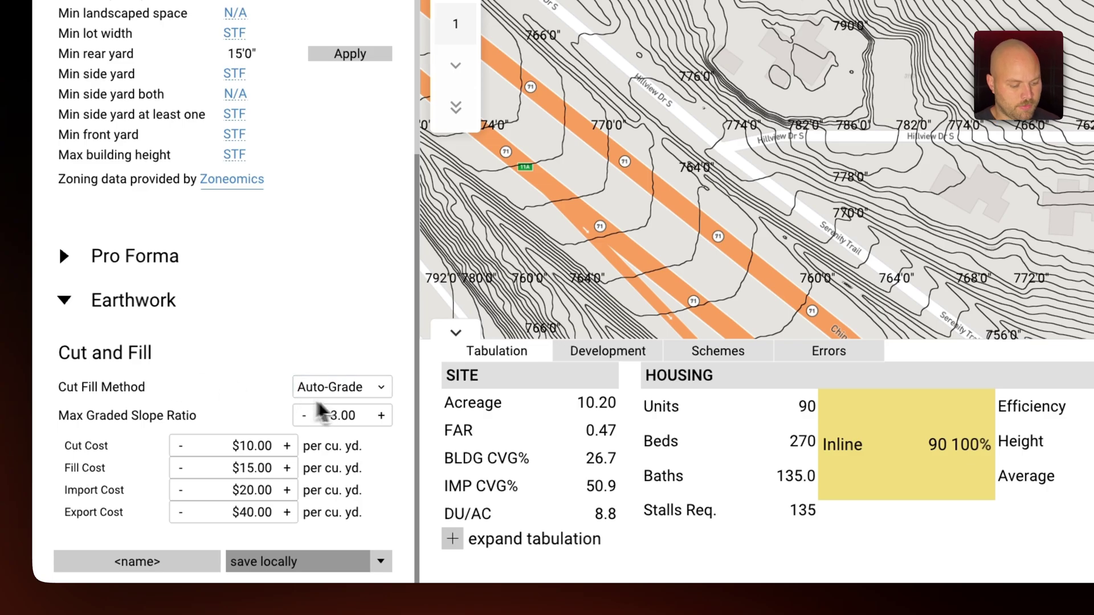
click(360, 402)
click(328, 429)
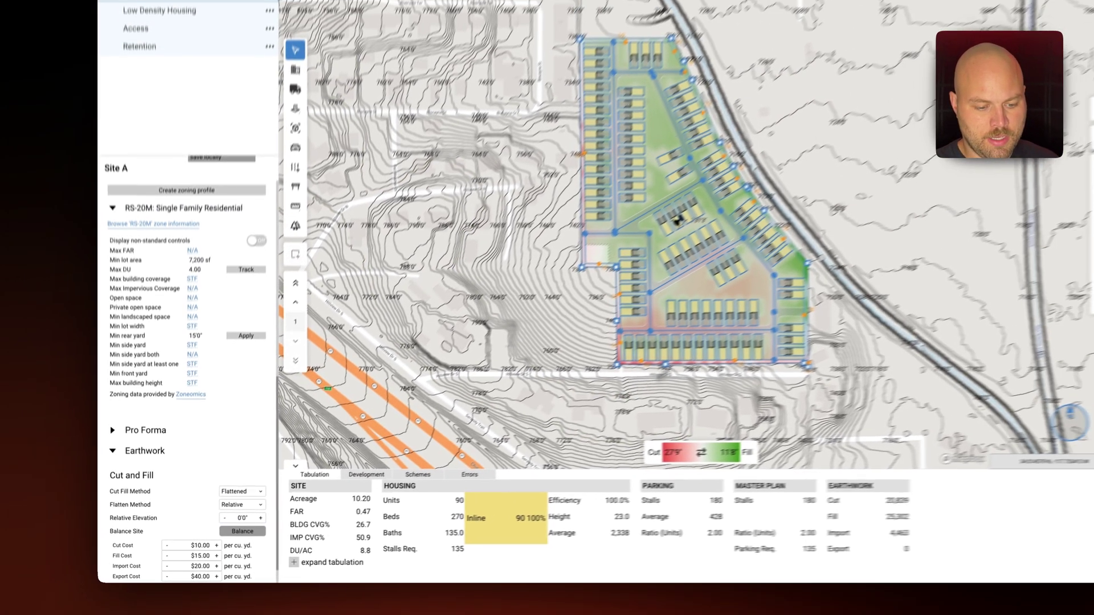
scroll(821, 274, up, 5)
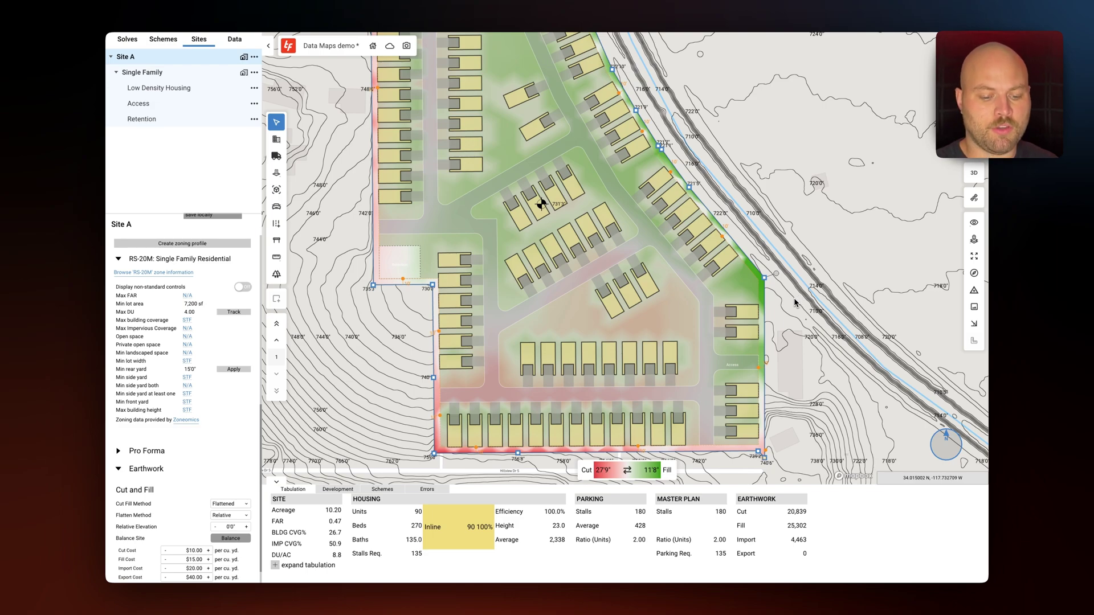
- Move one house unit down and to the left within the site
click(762, 286)
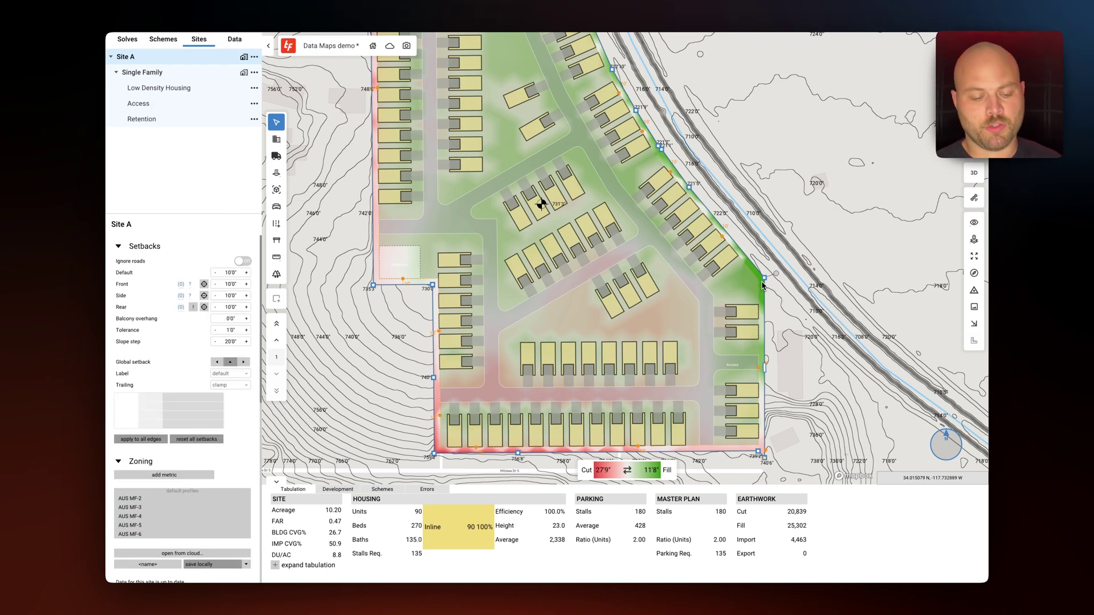
click(607, 302)
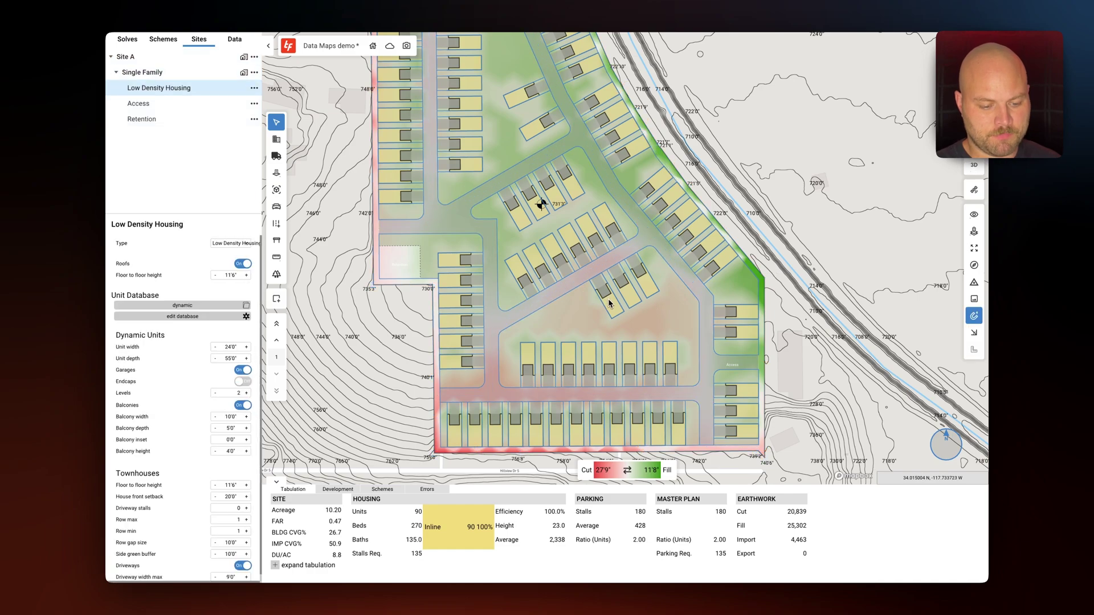
mouse_move(614, 306)
mouse_down()
mouse_move(580, 325)
mouse_move(597, 309)
mouse_up()
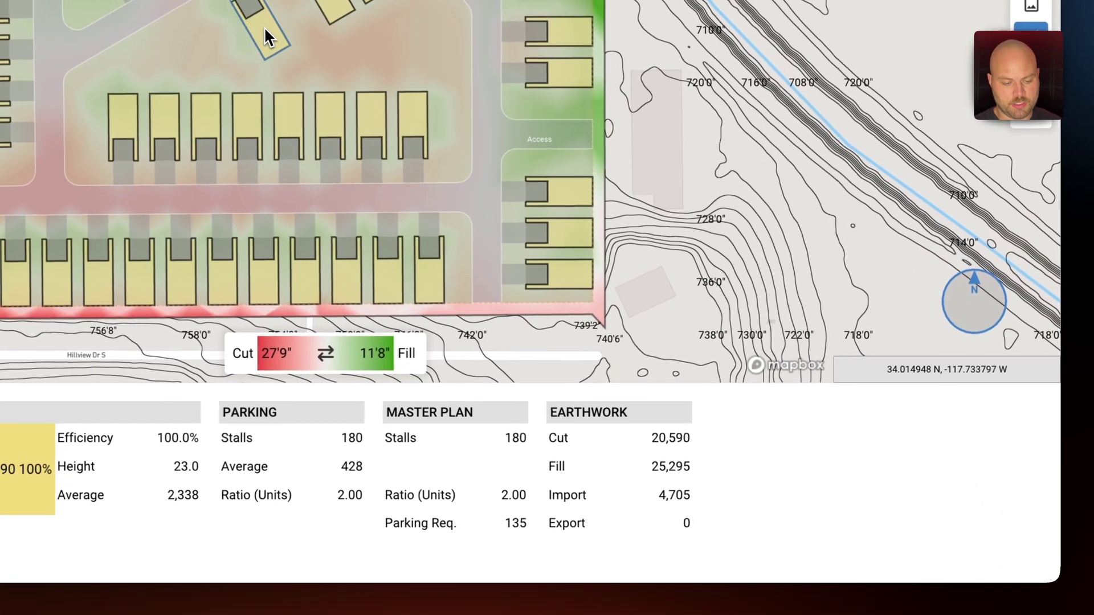
mouse_move(265, 29)
mouse_down()
mouse_move(283, 10)
mouse_move(218, 52)
mouse_move(269, 18)
mouse_up()
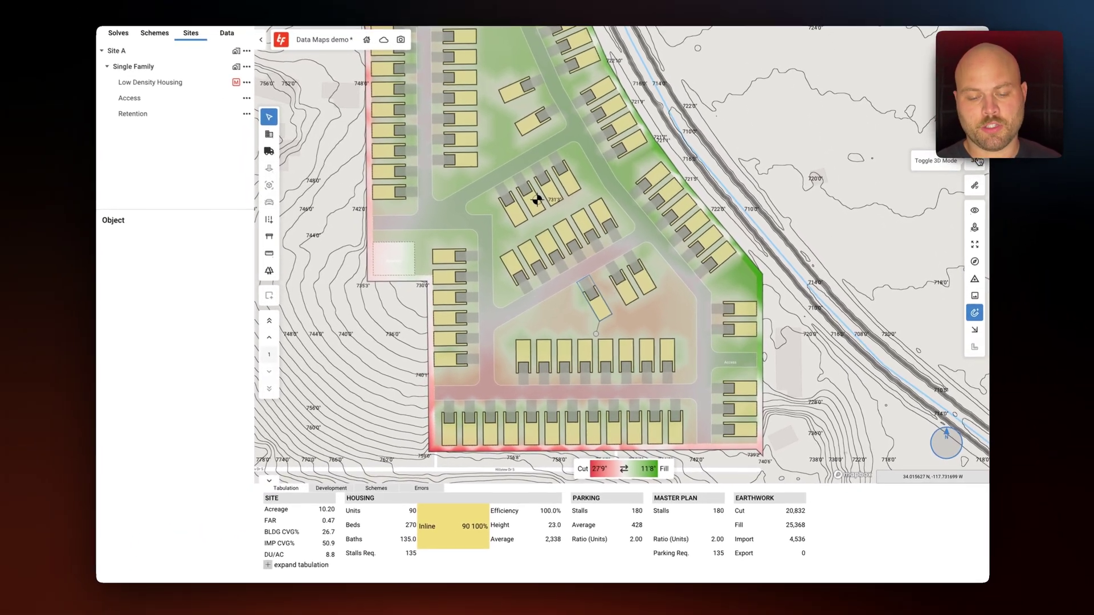
- In 3D, set Site A's Cut Fill Method to Auto-Grade
click(978, 162)
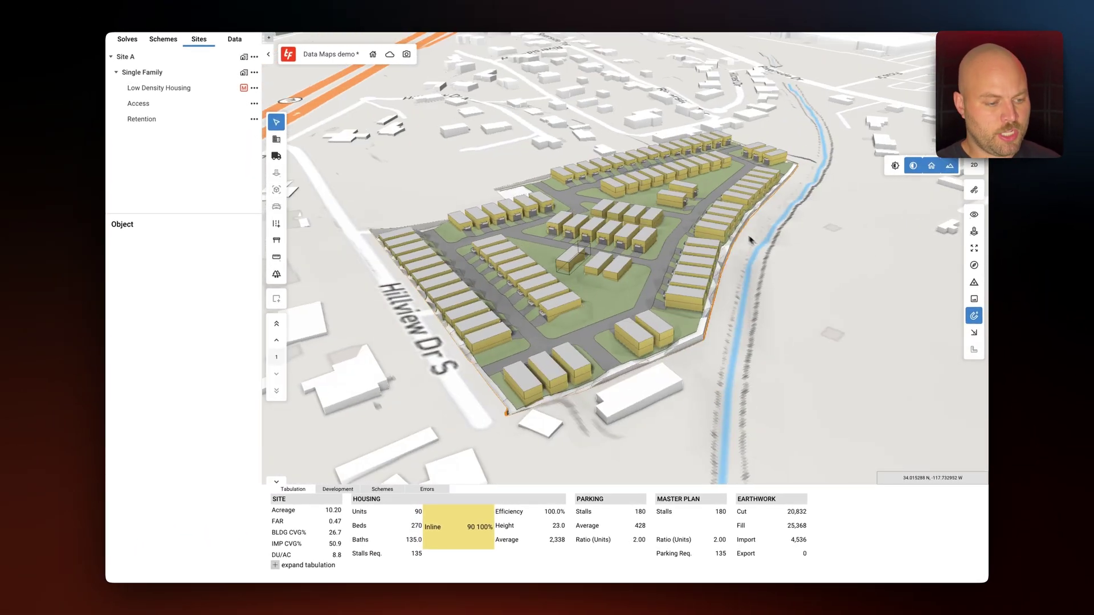
click(750, 240)
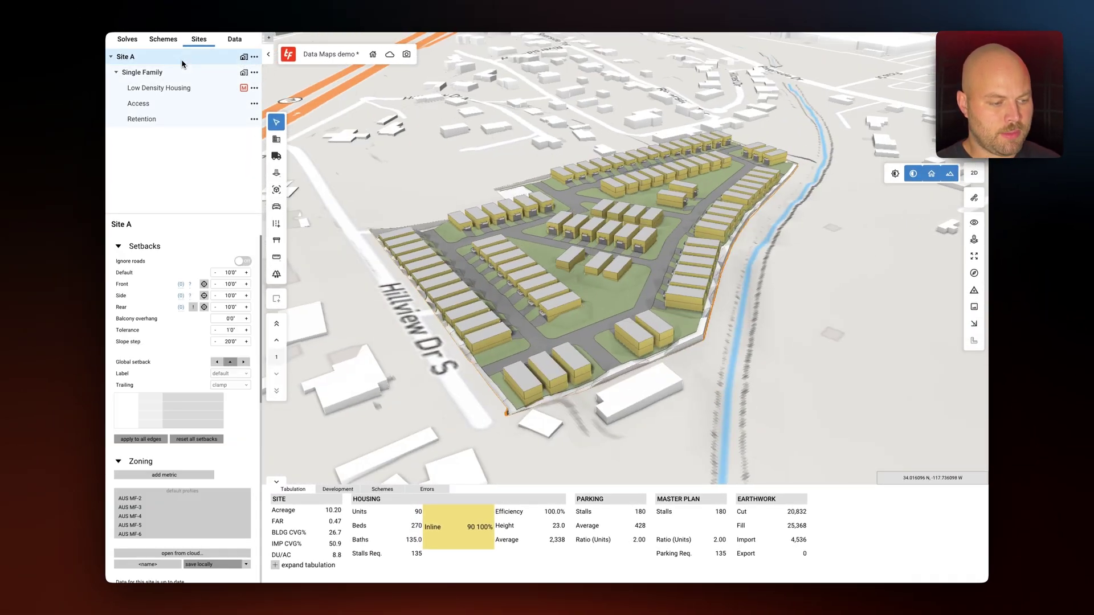
drag(260, 301, 262, 509)
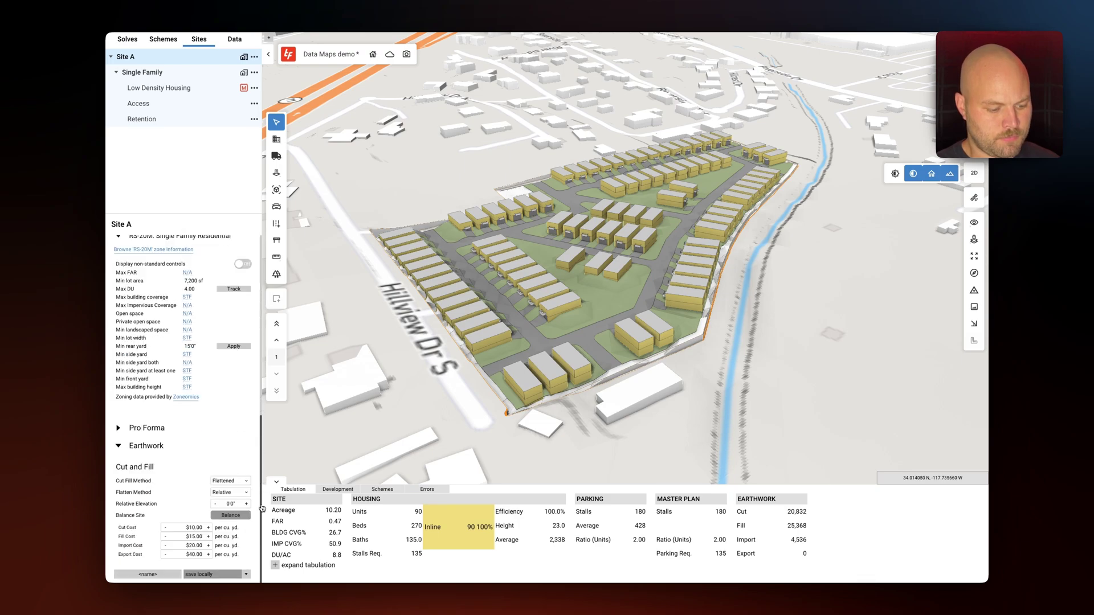
click(239, 481)
click(230, 507)
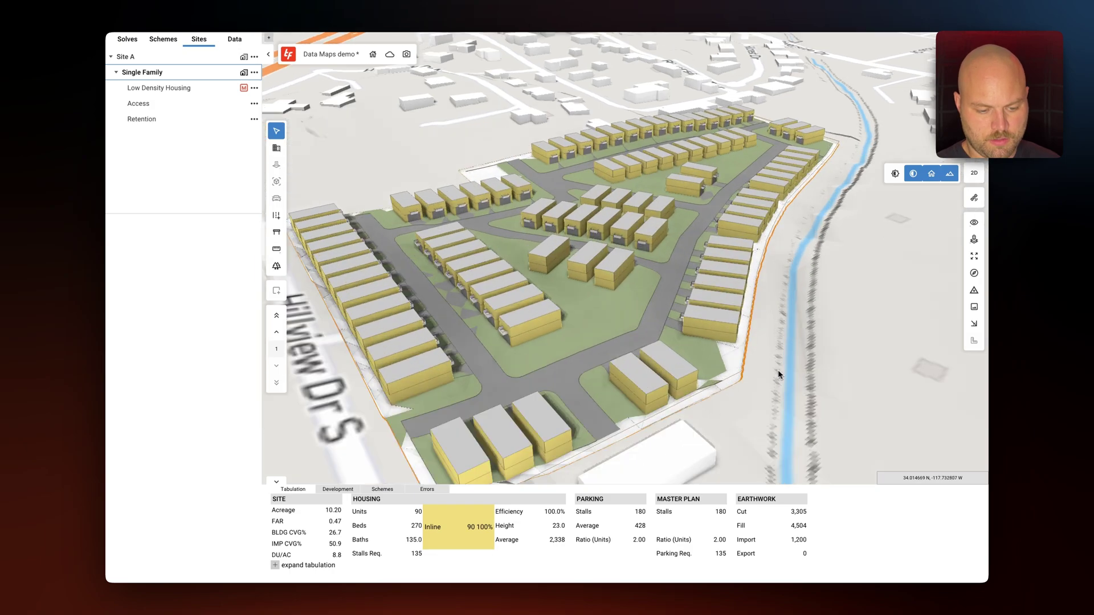
scroll(830, 333, up, 5)
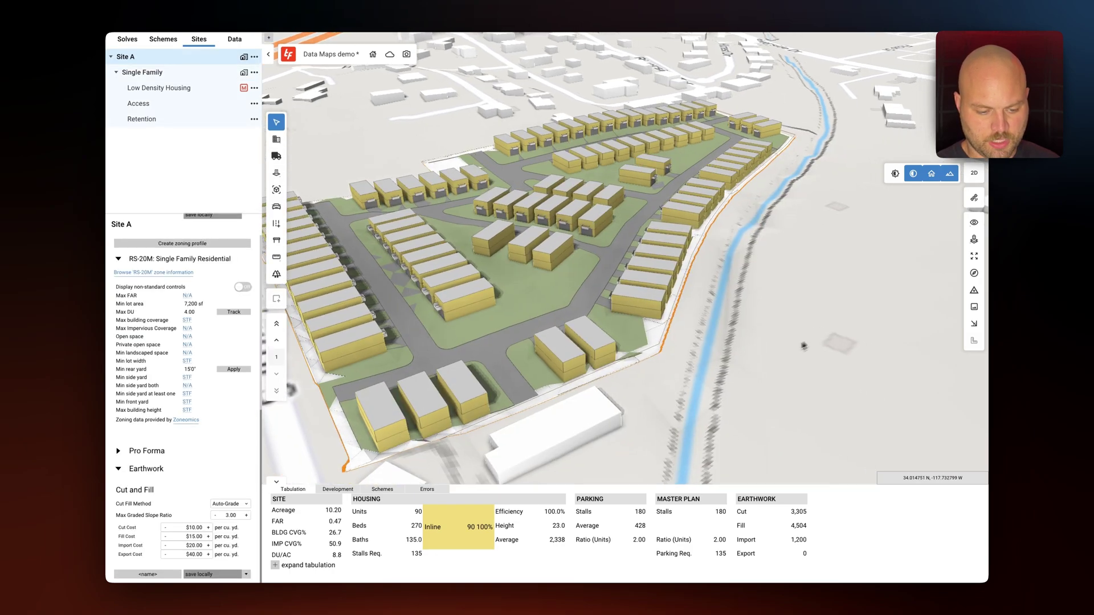
scroll(715, 420, down, 3)
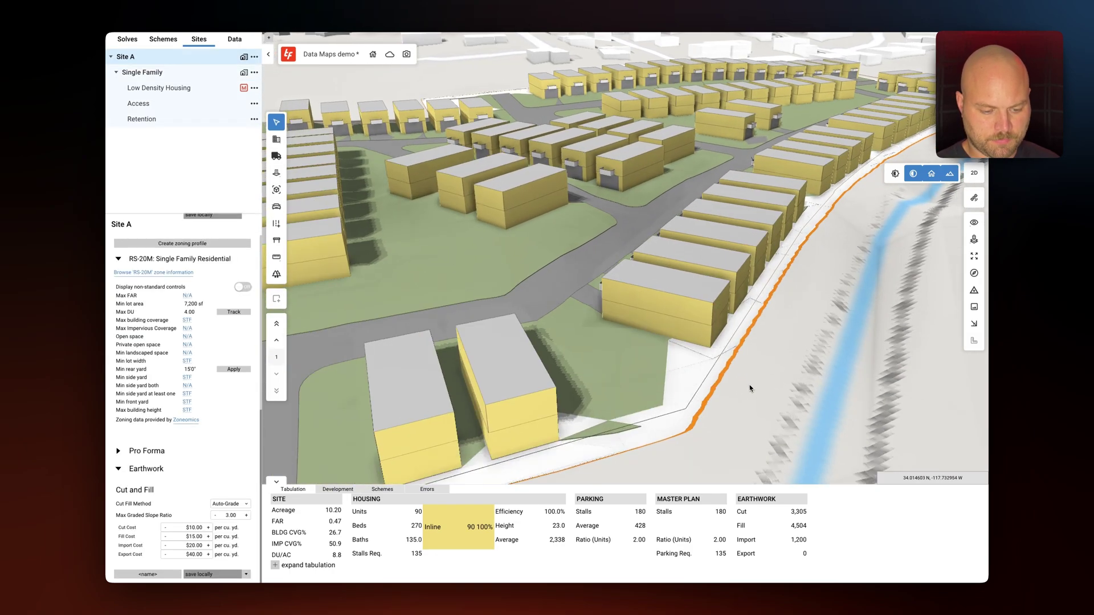
- Shift a building near the river bank right and down, then return to the 2D plan
mouse_move(680, 286)
mouse_down()
mouse_move(647, 313)
mouse_move(670, 297)
mouse_up()
right_drag(670, 298, 795, 351)
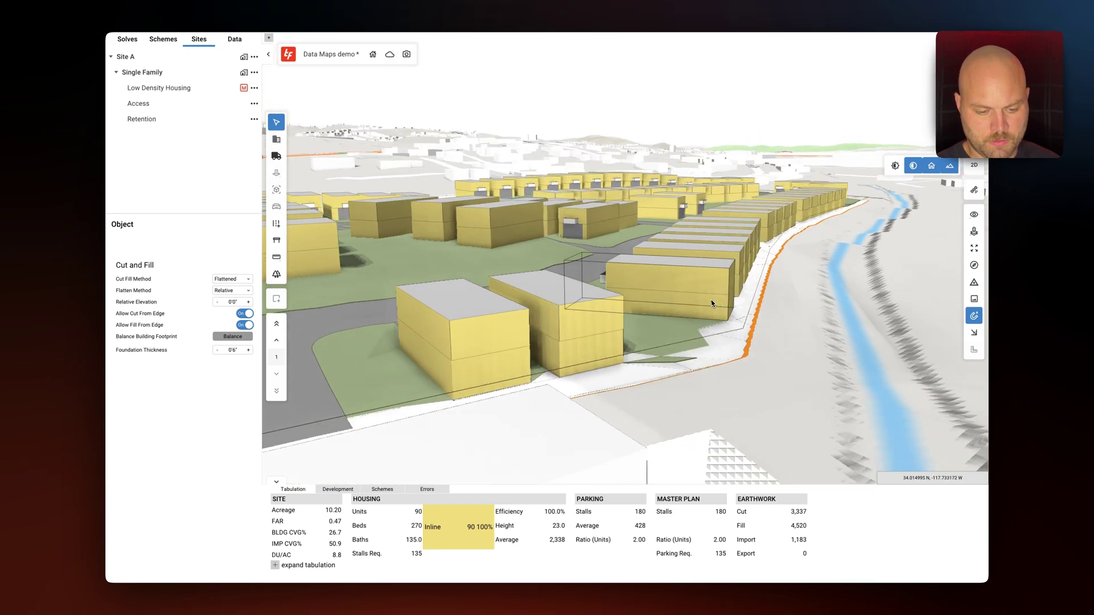
drag(711, 300, 702, 323)
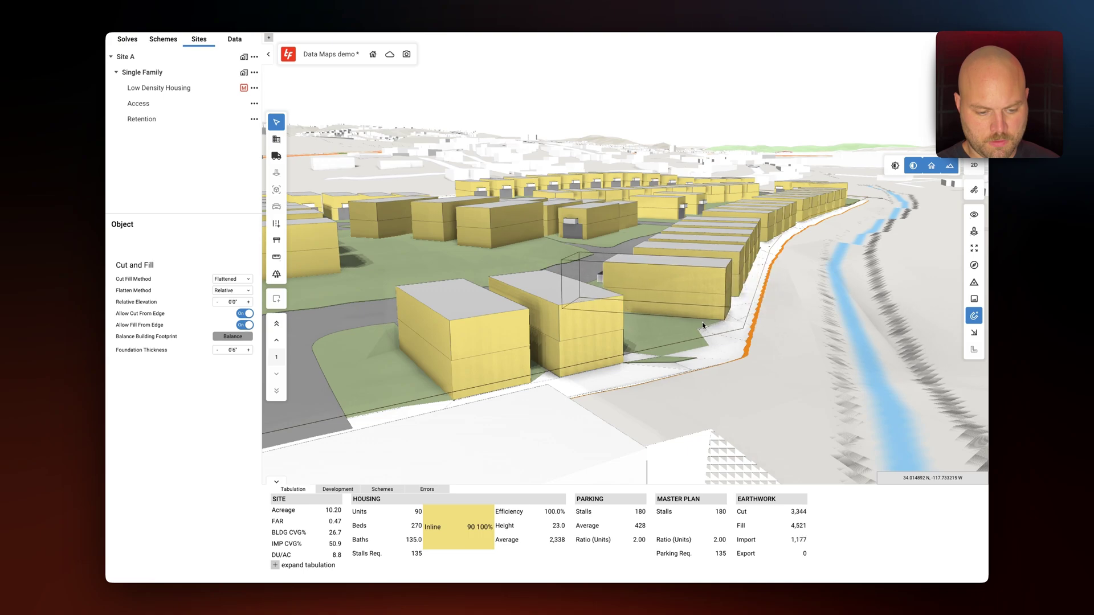
click(837, 311)
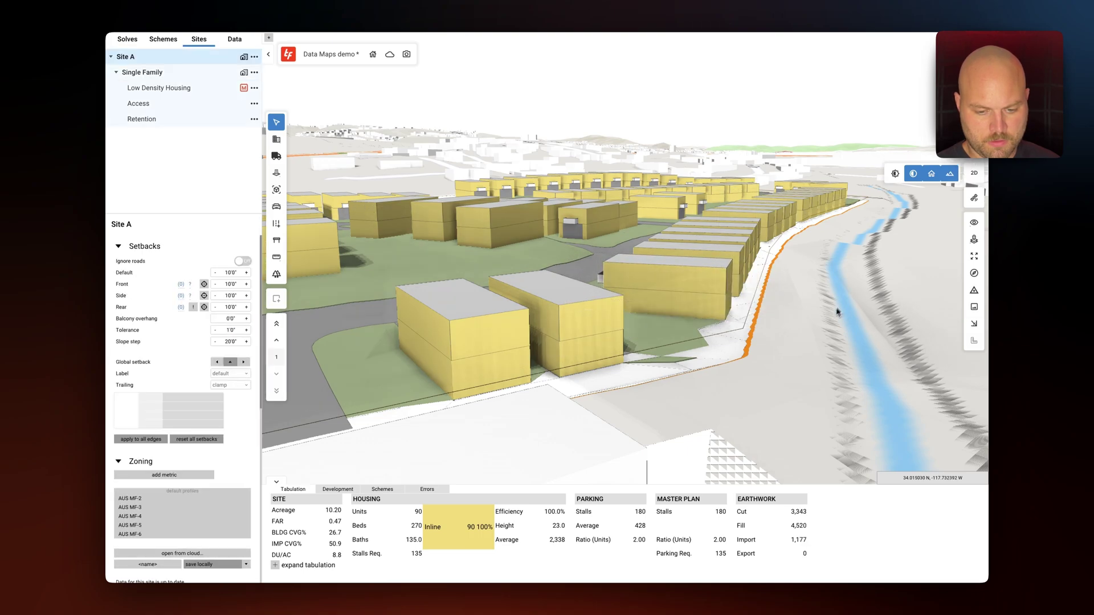
click(974, 173)
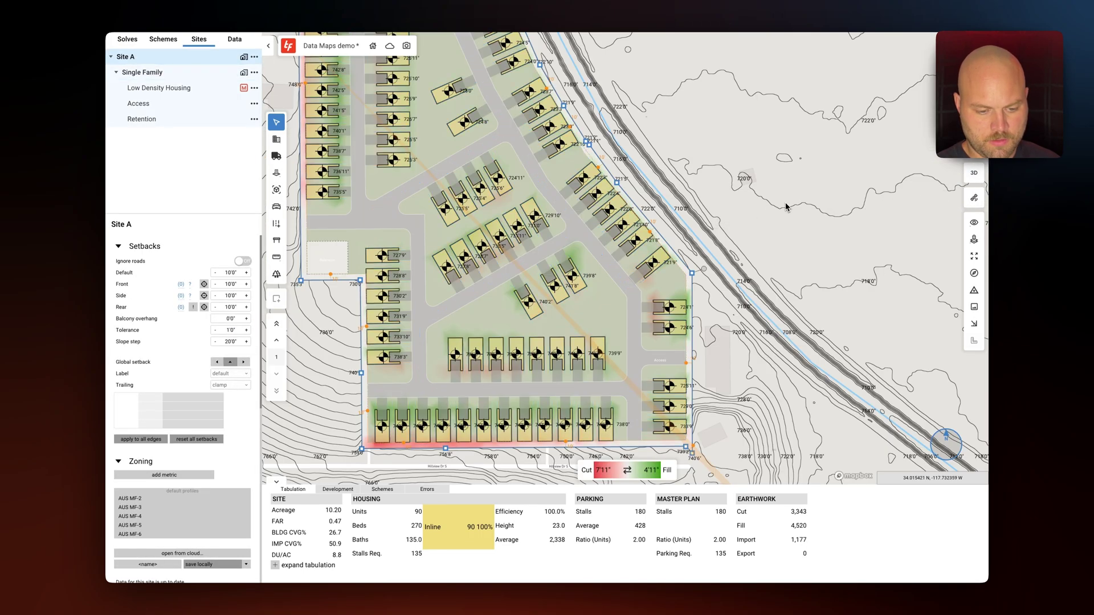
- Make the Site Plan visibility layer fully opaque
scroll(785, 206, down, 5)
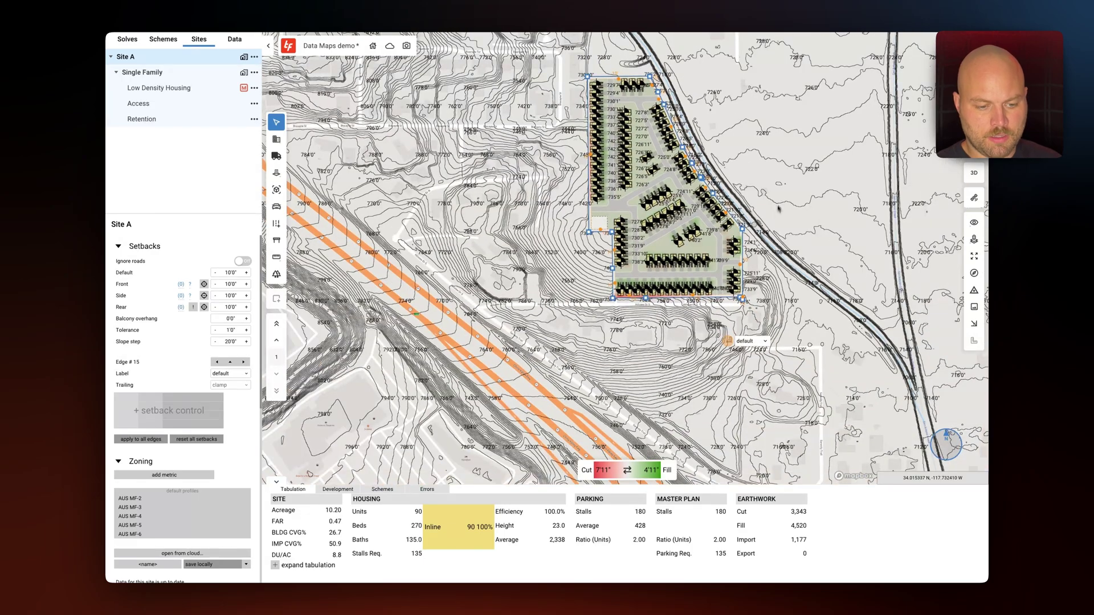
scroll(783, 170, up, 2)
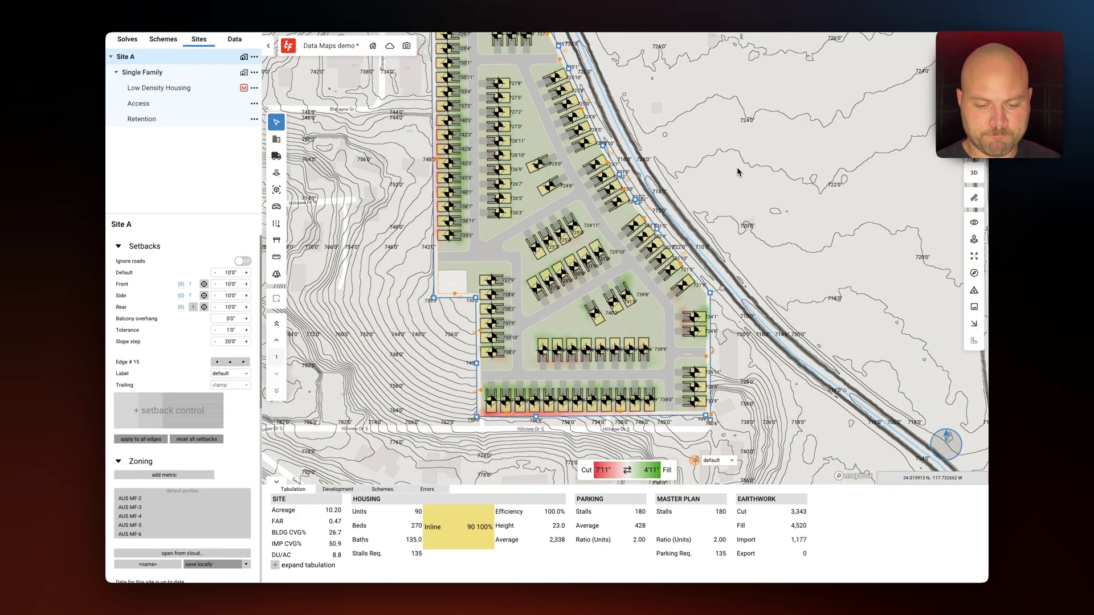
mouse_move(976, 226)
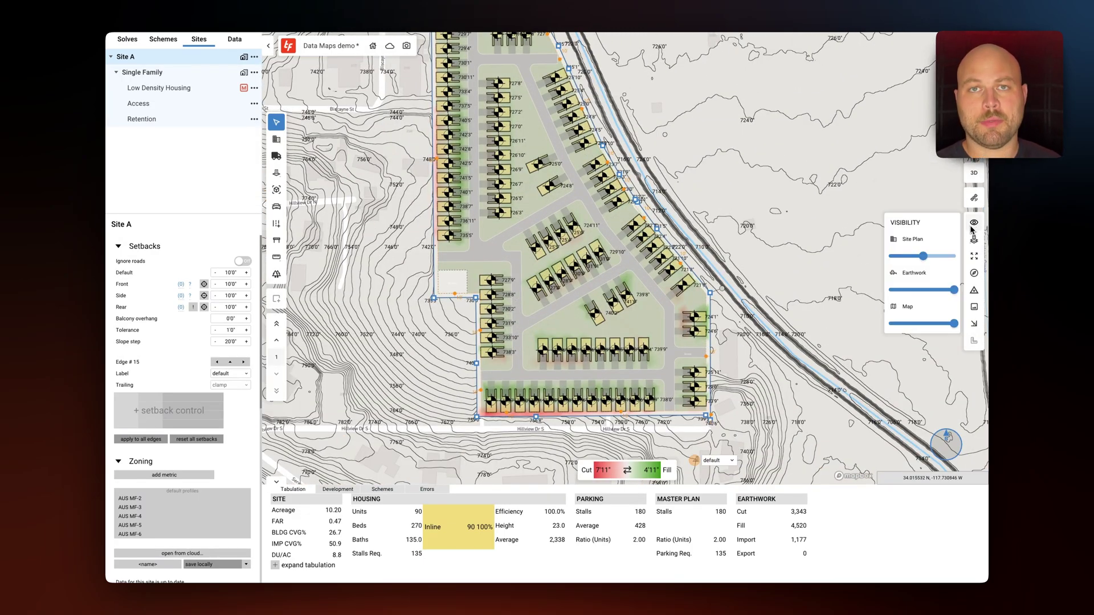
mouse_move(923, 256)
mouse_down()
mouse_move(955, 257)
mouse_move(951, 290)
mouse_move(890, 290)
mouse_up()
- Turn off the Elevation contour data map and deselect the site
mouse_move(975, 242)
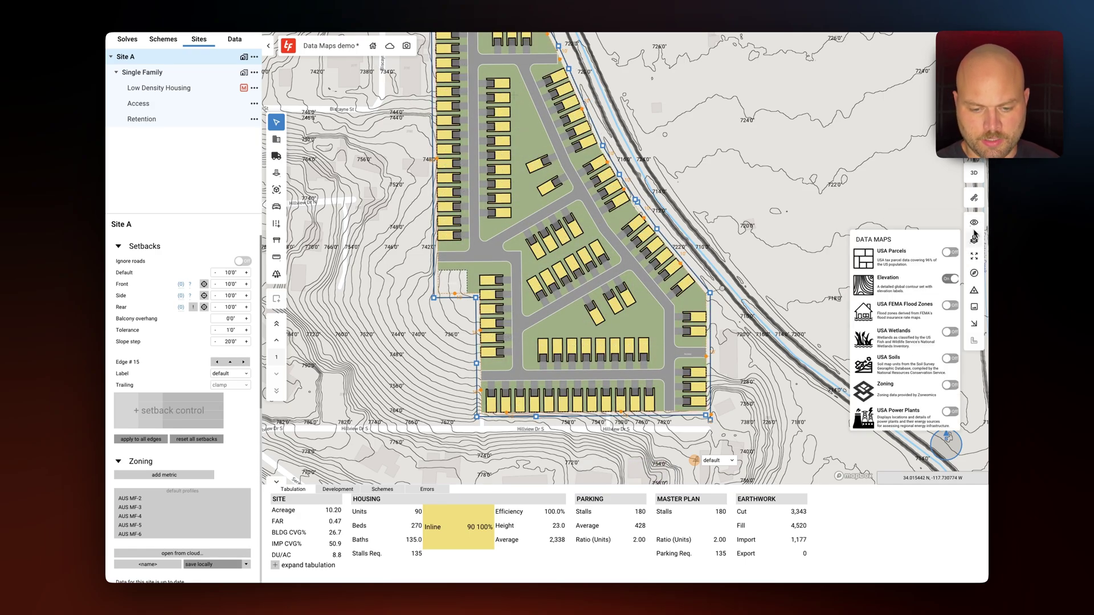
click(950, 278)
click(778, 188)
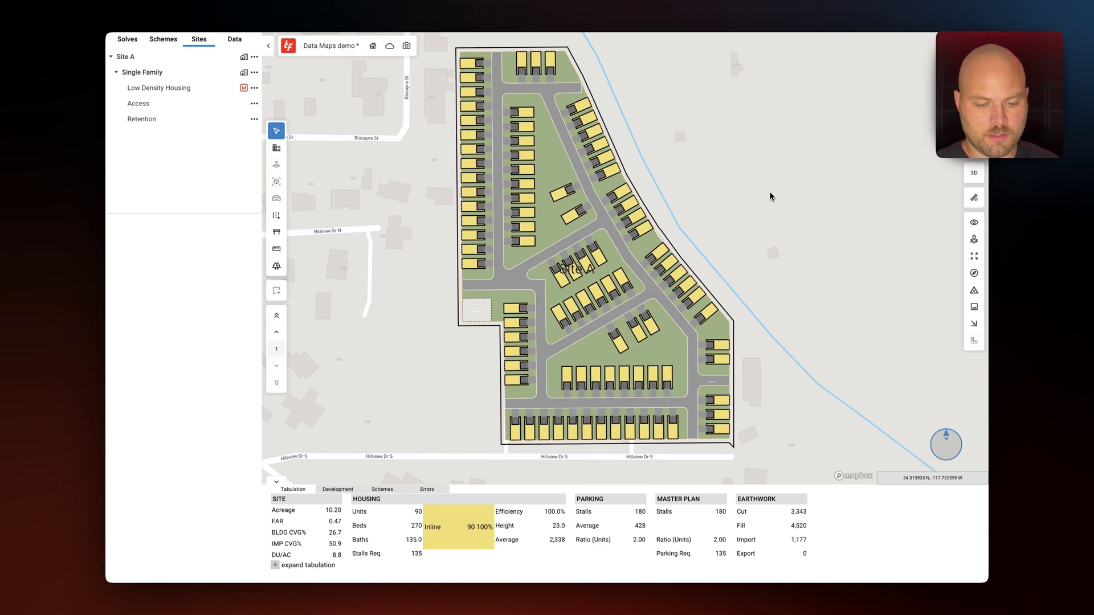
- Turn on the Zoning data map, showing the RS-20M: Single Family Residential district
click(974, 240)
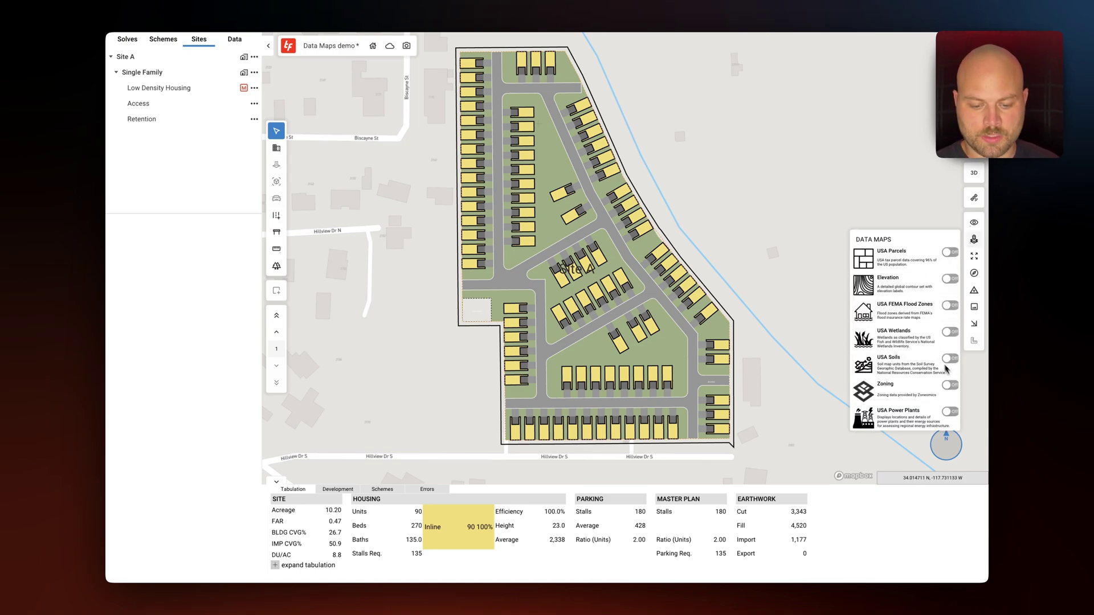
click(949, 385)
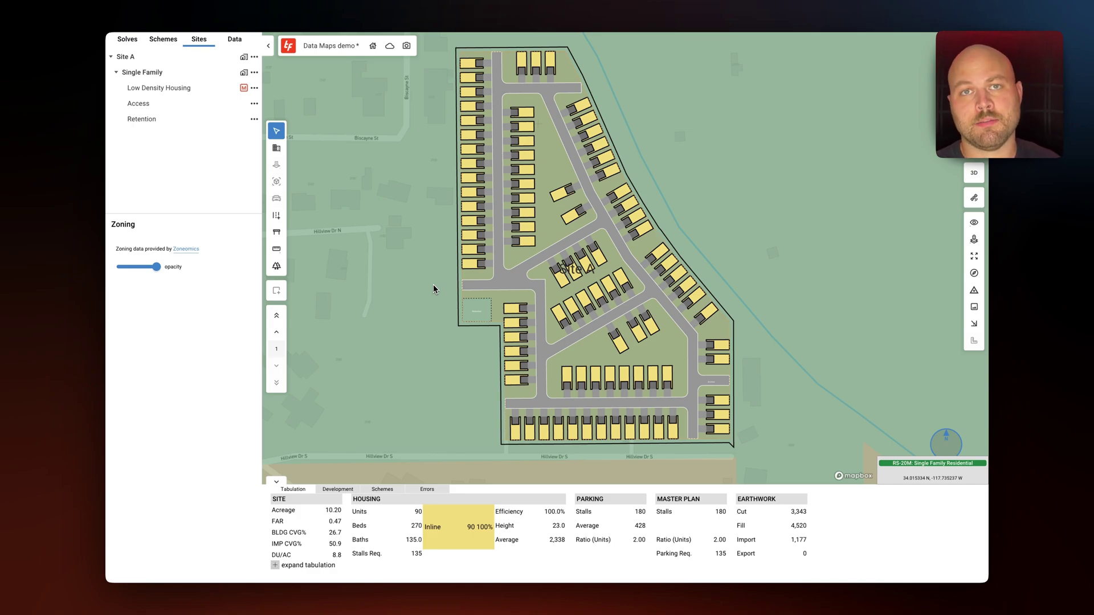
- Track the RS-20M Max DU of 4.00 for Site A, flagging DU/AC 8.82 in red
click(126, 57)
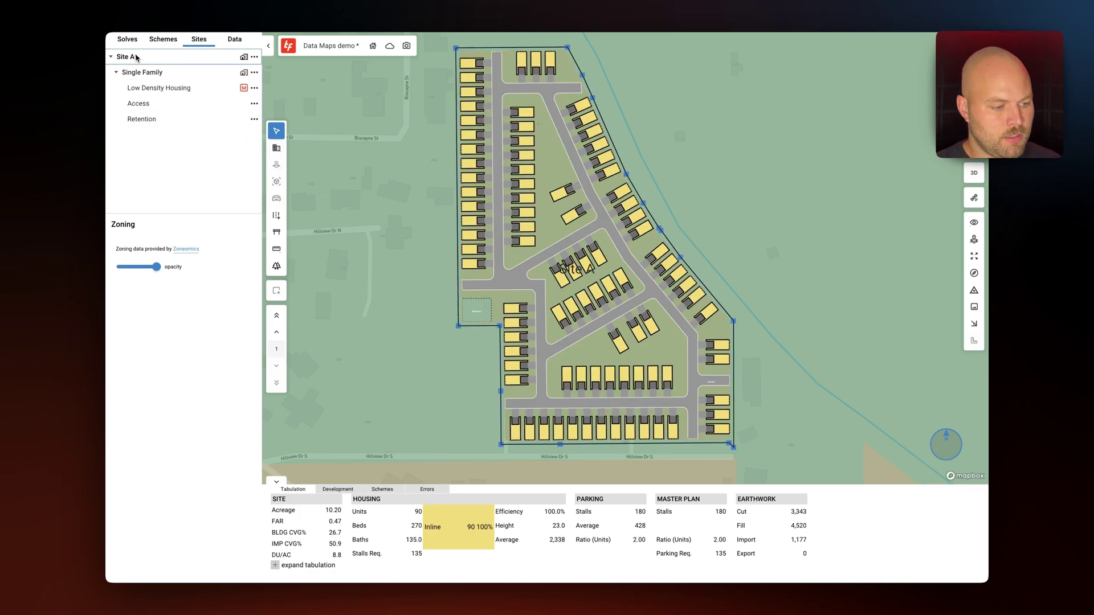
drag(260, 324, 262, 459)
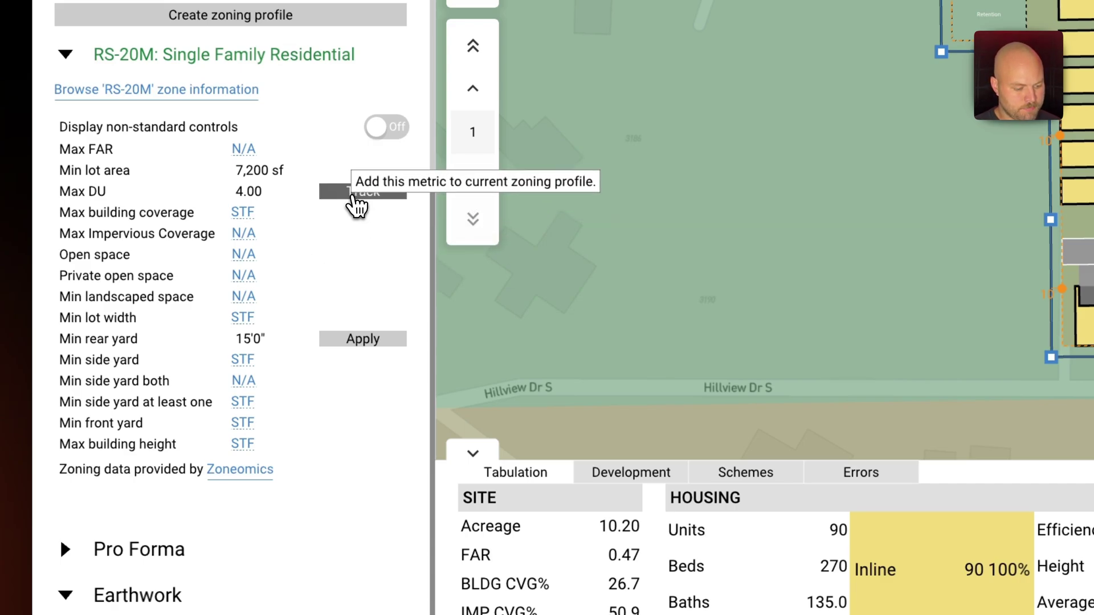
scroll(357, 205, up, 1)
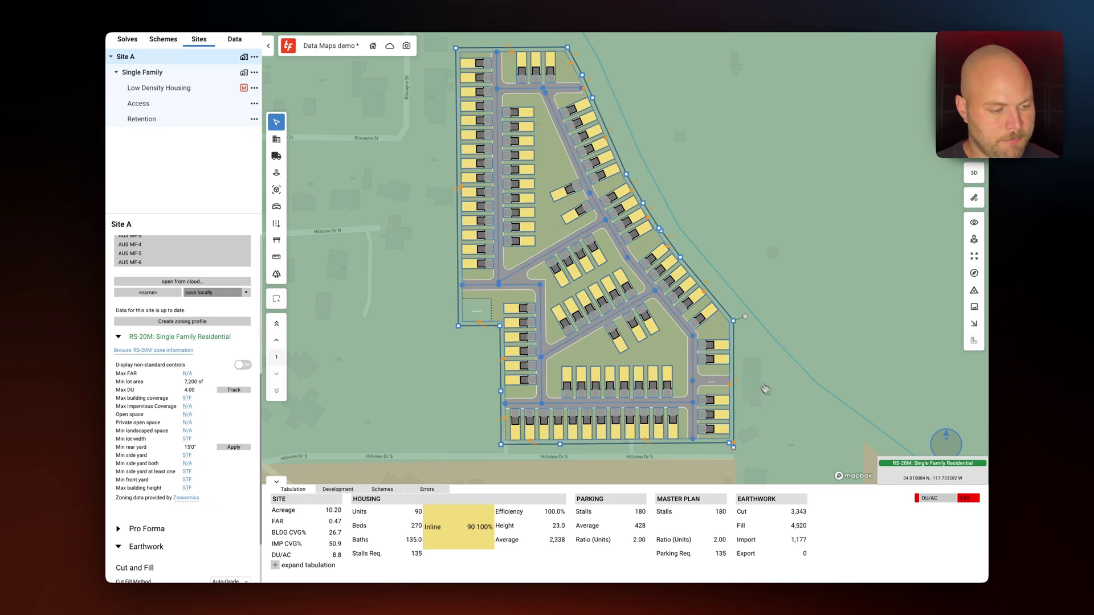
- In Low Density Housing settings, enlarge units to 31'0" wide and 60'0" deep
click(180, 78)
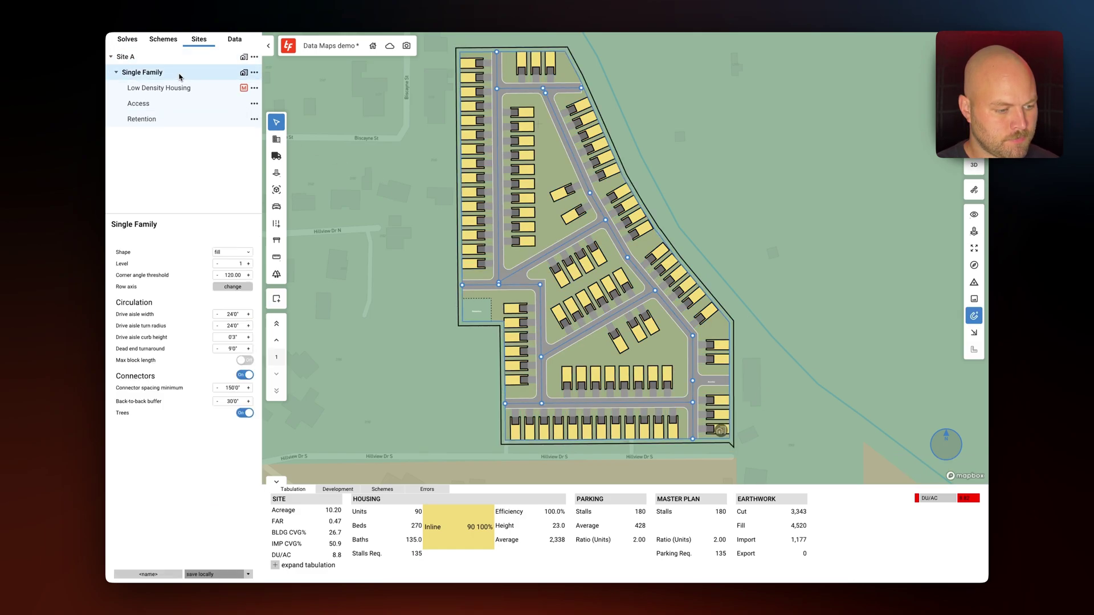
click(179, 91)
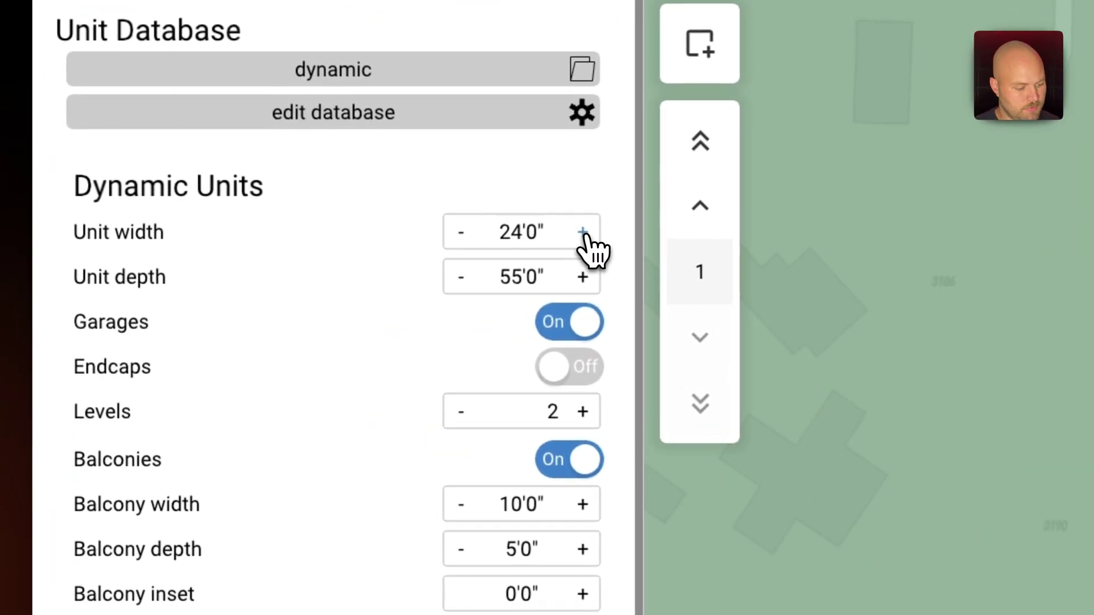
click(583, 232)
click(583, 233)
click(582, 232)
click(583, 232)
click(582, 233)
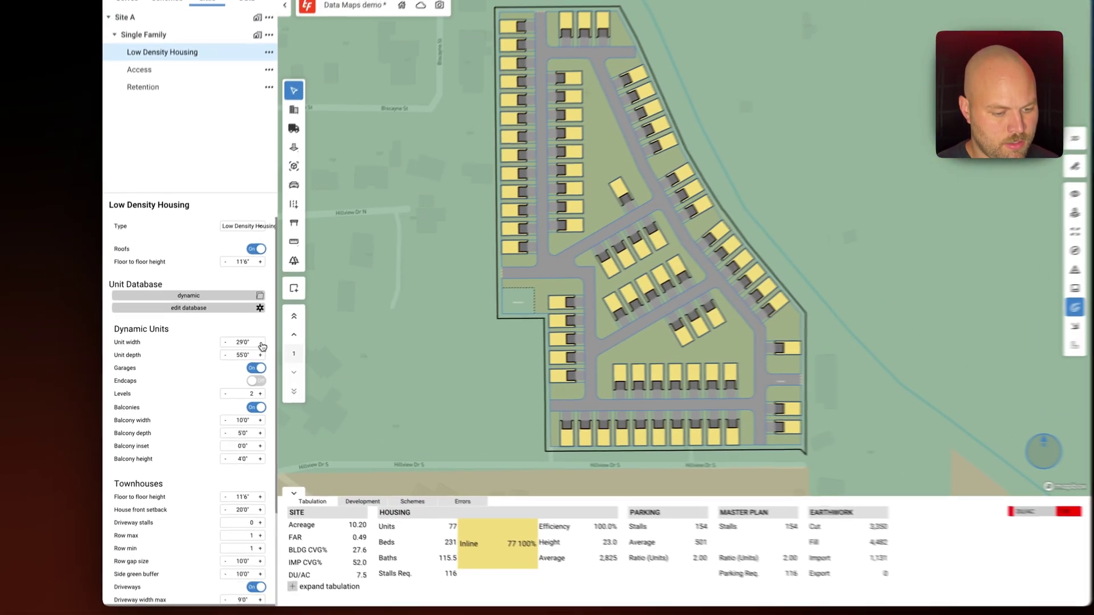
click(260, 342)
click(260, 342)
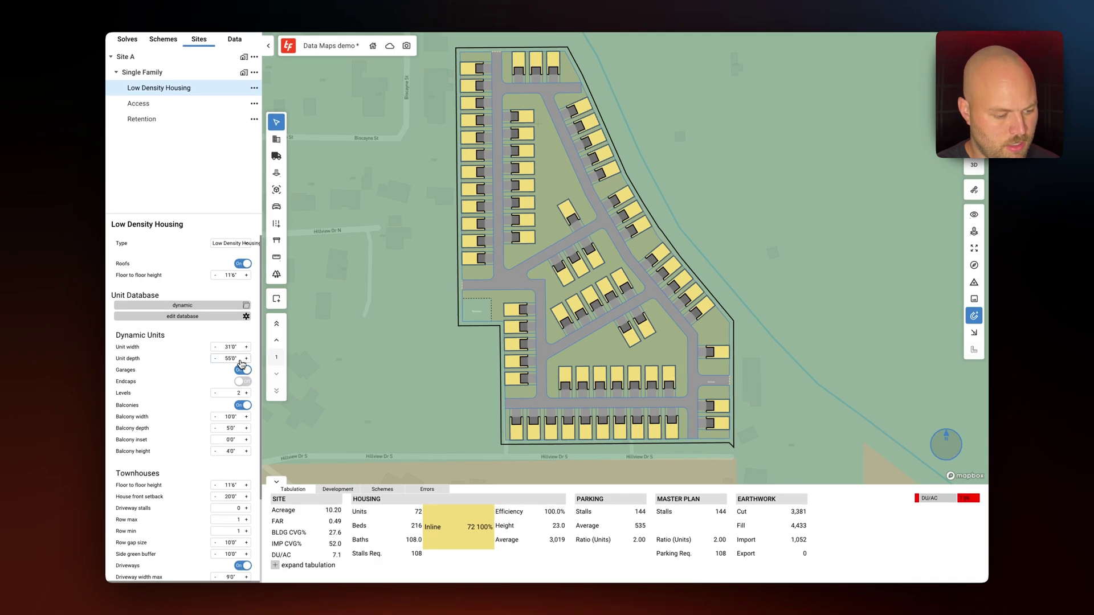
click(246, 359)
click(246, 359)
click(247, 358)
click(246, 358)
click(246, 358)
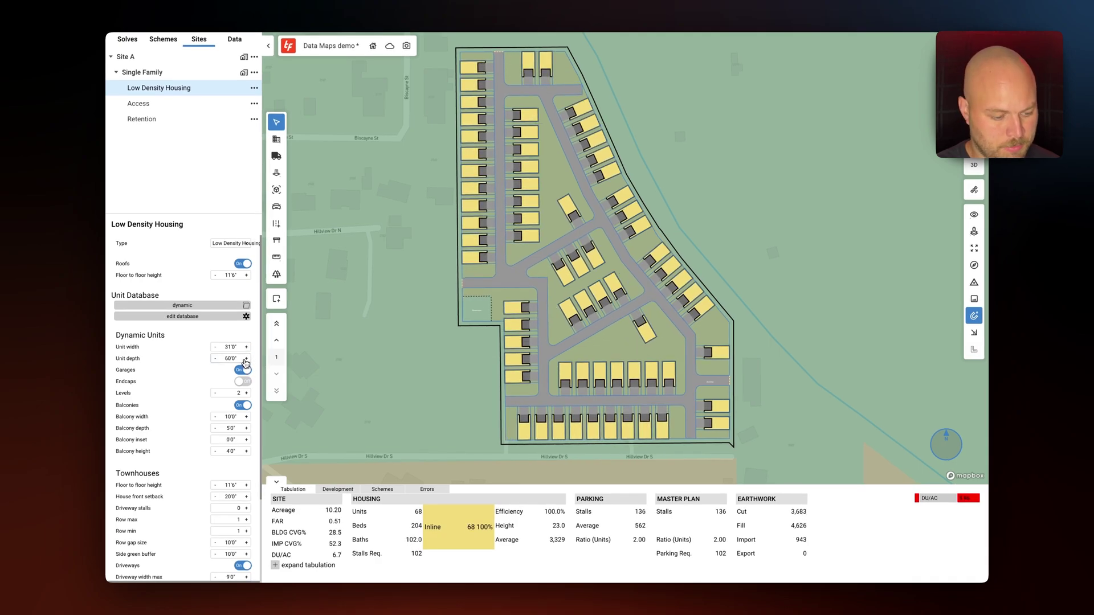
- Keep widening the housing units and deepen them to 67'0"
click(246, 347)
click(246, 347)
click(246, 347)
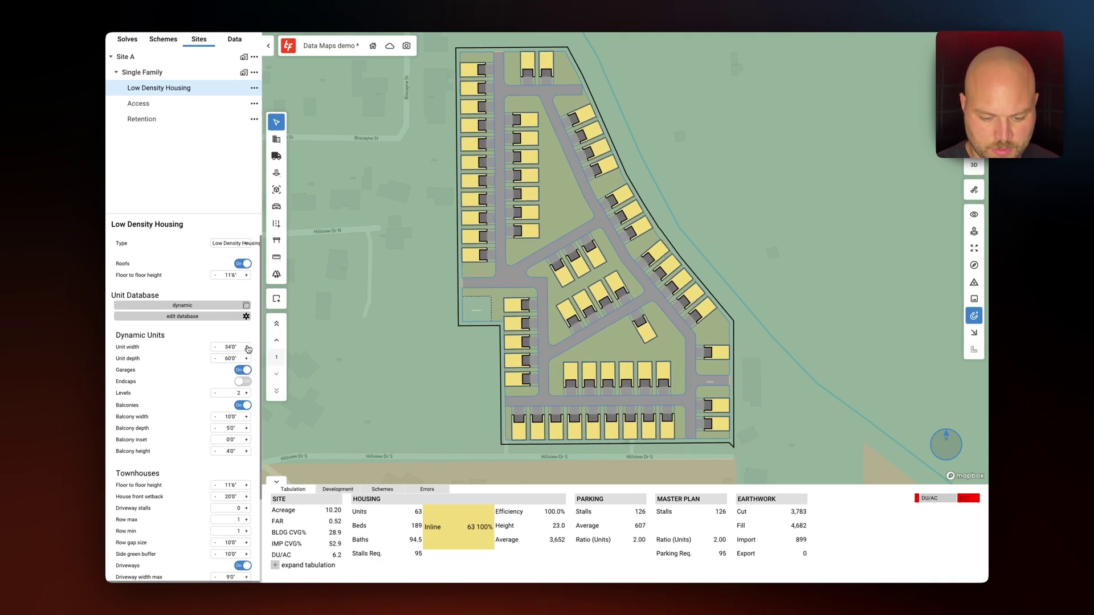
click(246, 347)
click(246, 347)
click(247, 347)
click(246, 347)
click(246, 358)
click(246, 358)
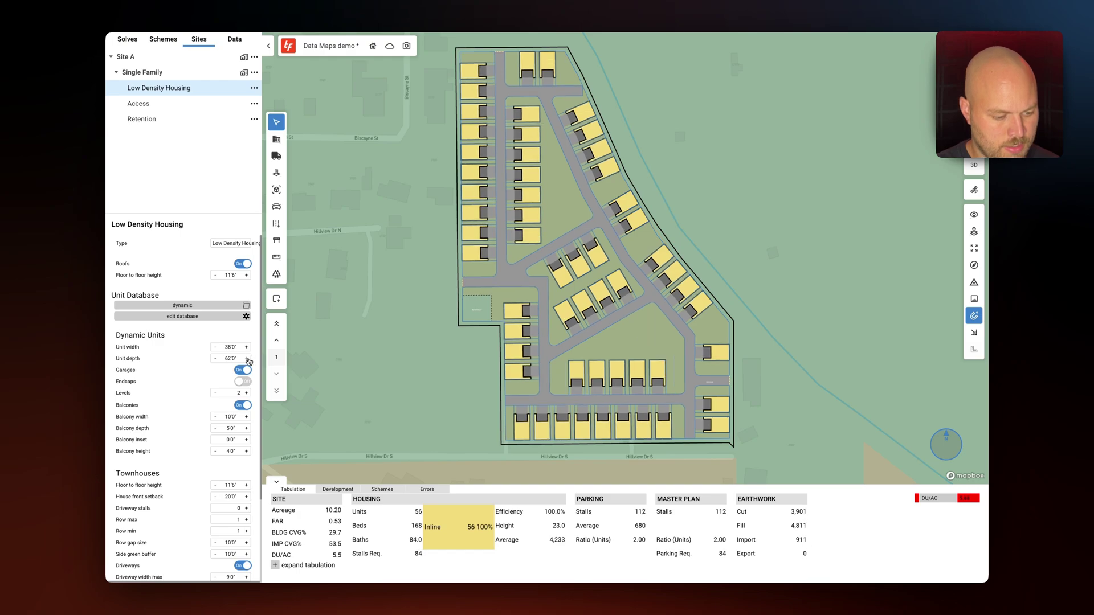
click(246, 358)
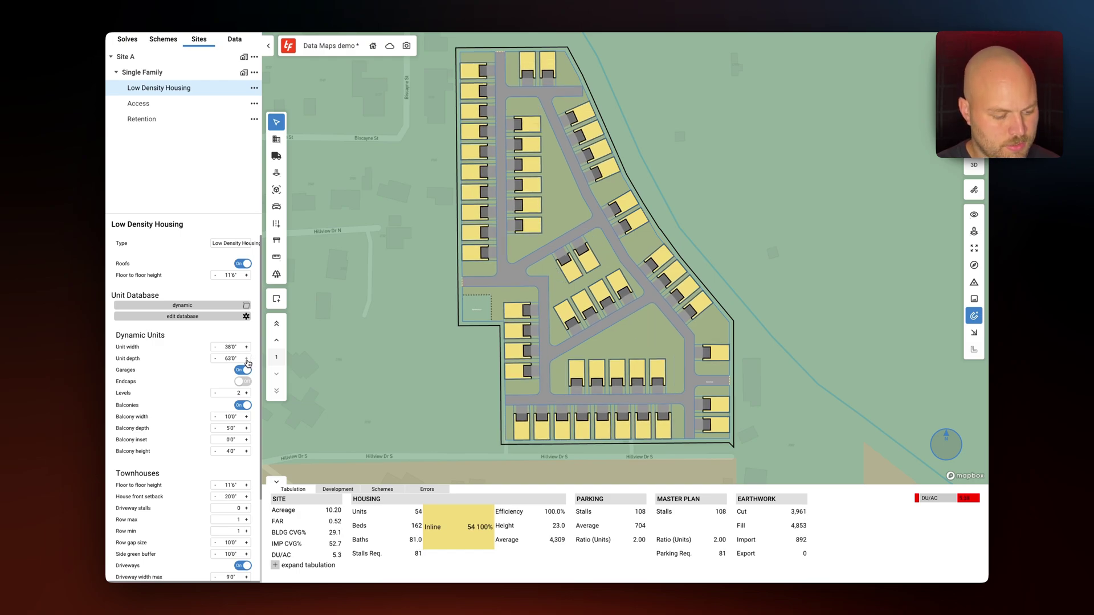
click(246, 358)
click(246, 358)
click(247, 358)
click(246, 358)
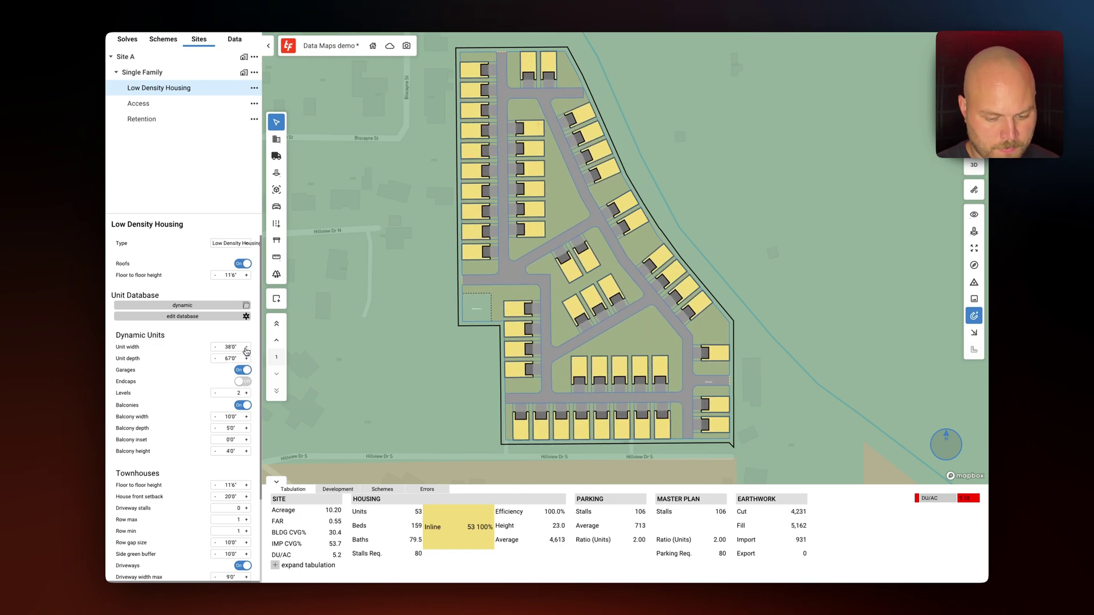
- Finish the units at 50'0" by 71'0", giving 39 units at 3.82 DU/AC
click(246, 347)
click(246, 347)
click(246, 347)
click(246, 348)
click(246, 347)
click(246, 348)
click(246, 348)
click(247, 348)
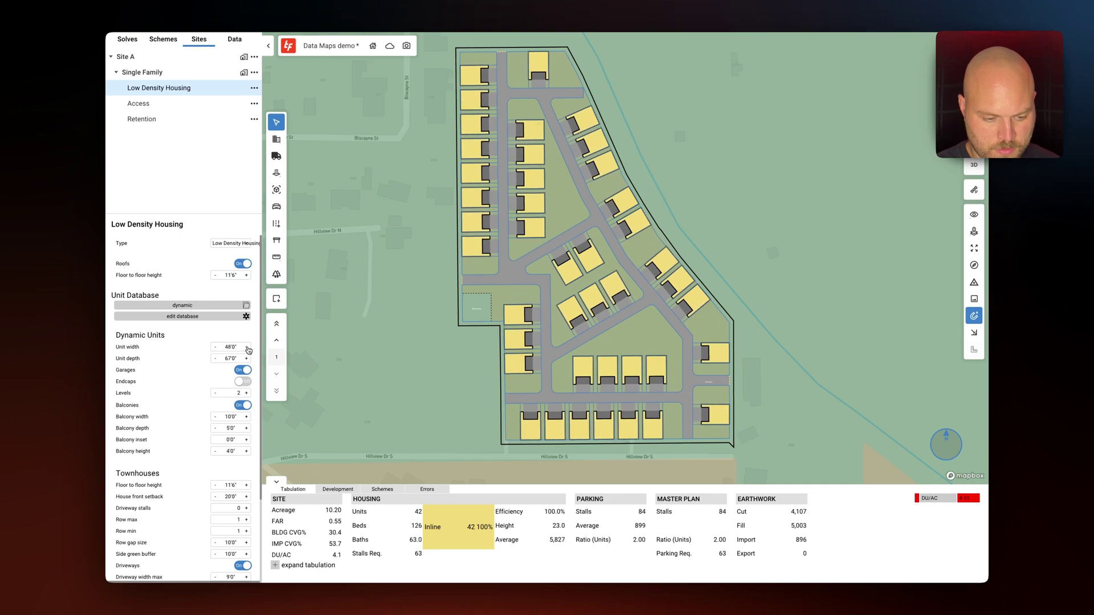
click(247, 348)
click(247, 358)
click(246, 358)
click(247, 358)
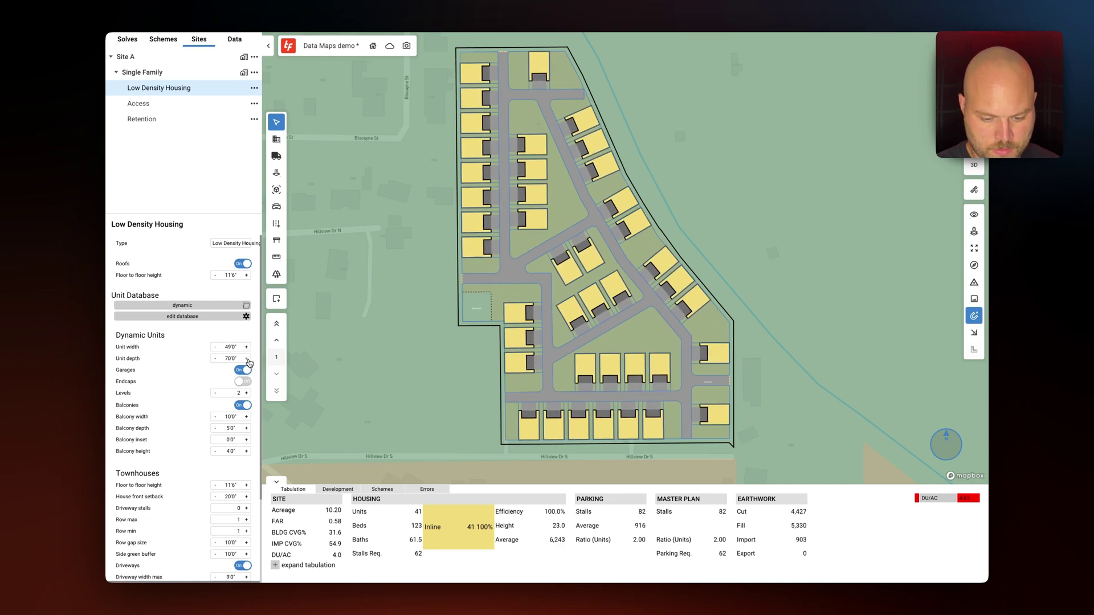
click(247, 359)
click(247, 359)
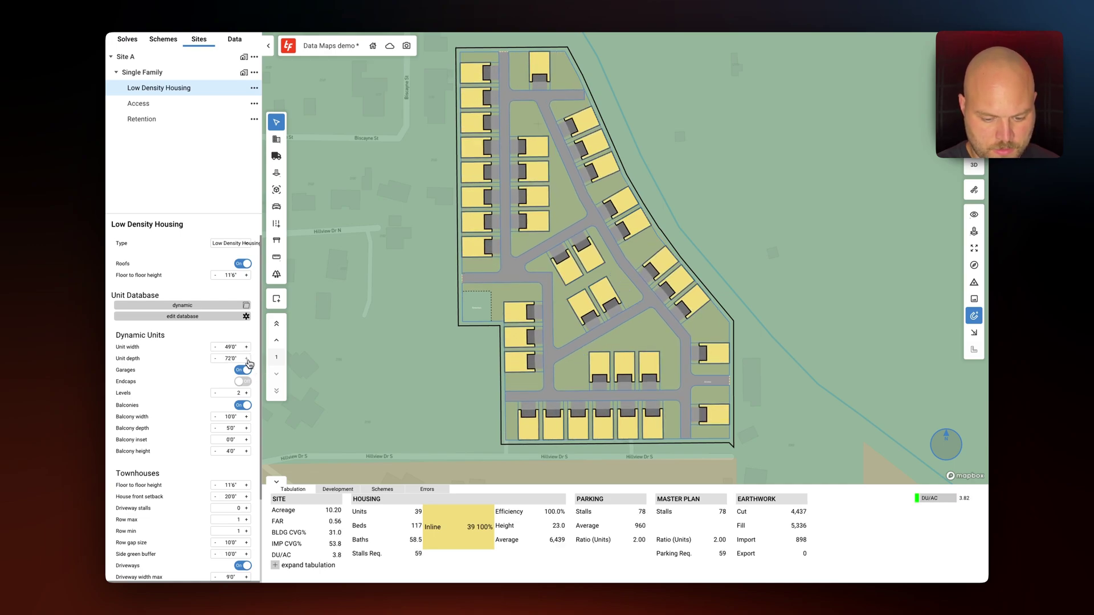
click(216, 358)
click(247, 348)
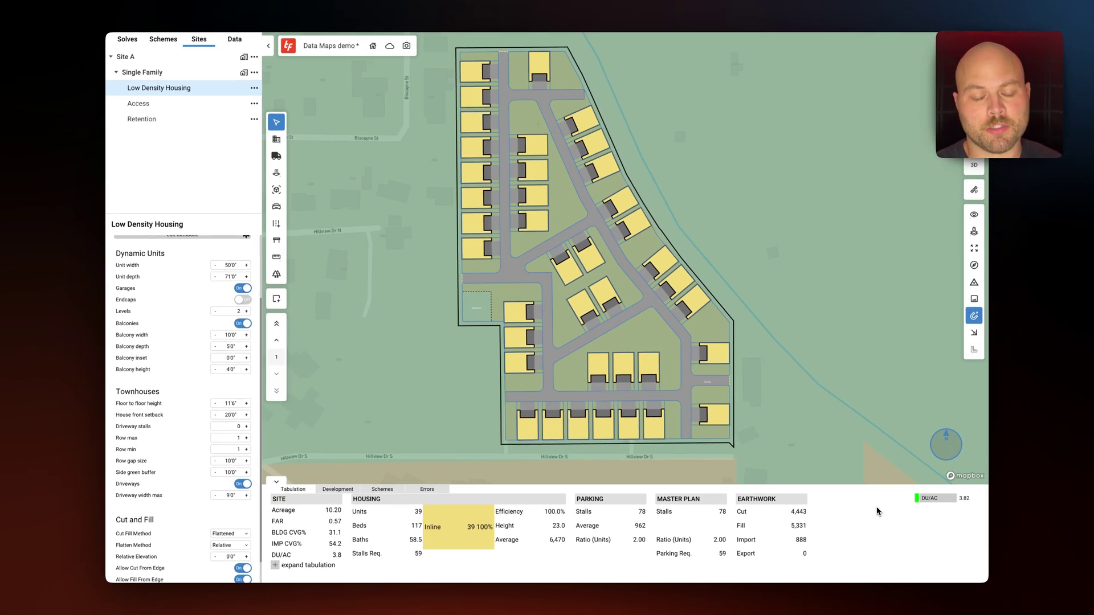
- Turn off the Zoning overlay and show the USA Soils data map
click(982, 231)
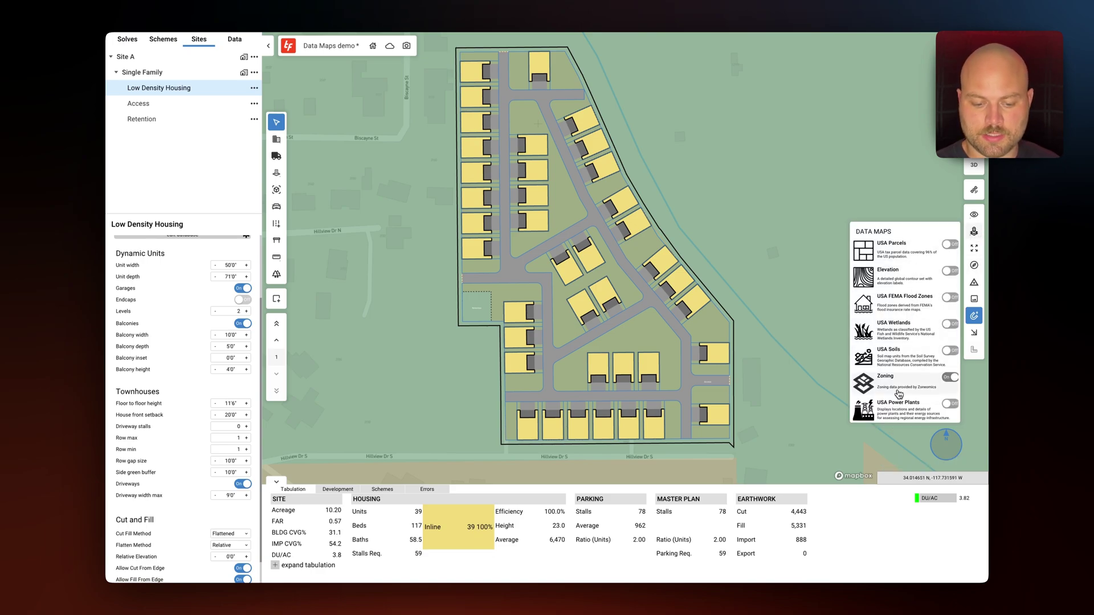
click(956, 378)
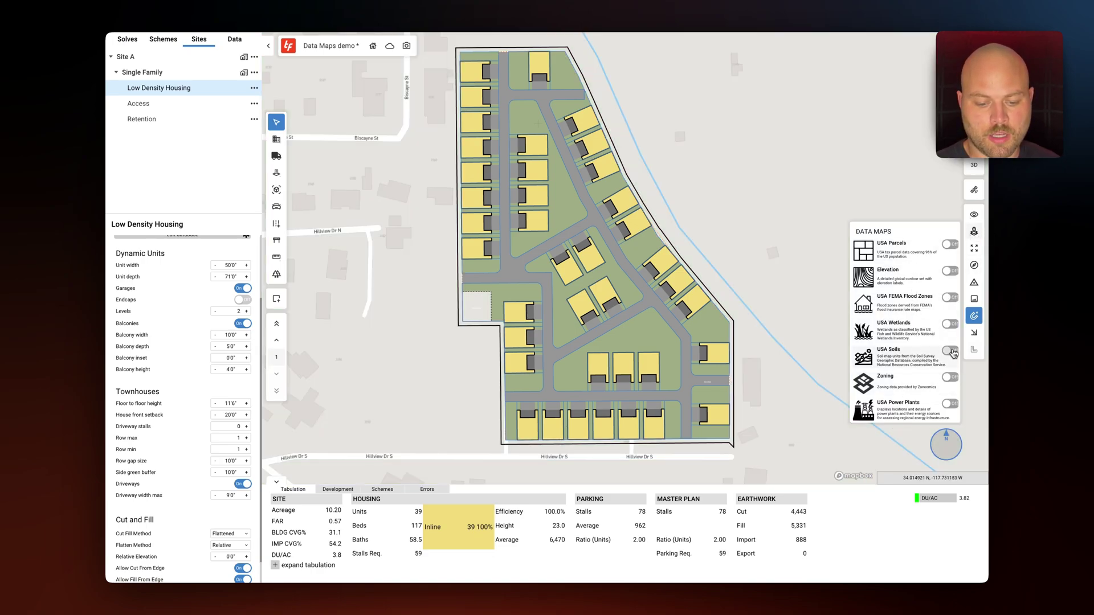
click(950, 351)
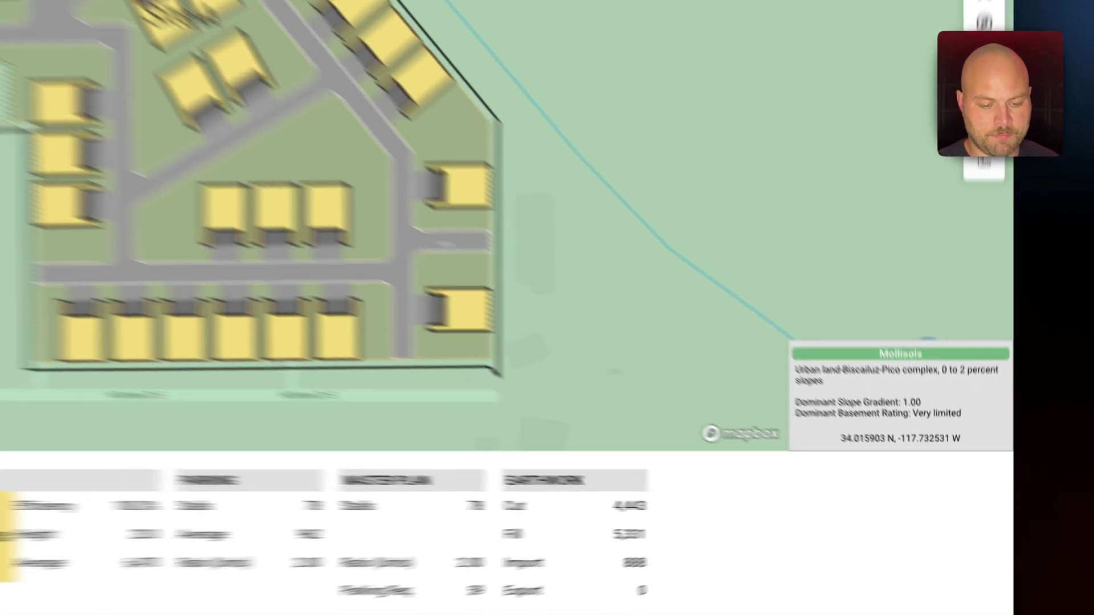
- Pan around Site A to read its soils, Mollisols on 0 to 2 percent slopes
scroll(789, 127, down, 5)
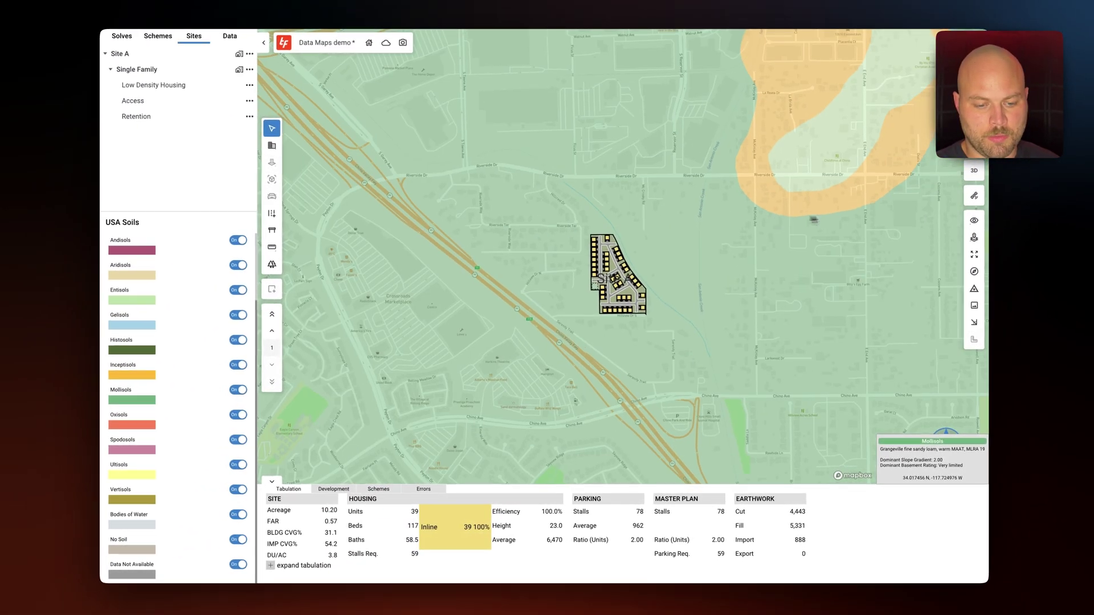
drag(813, 220, 593, 341)
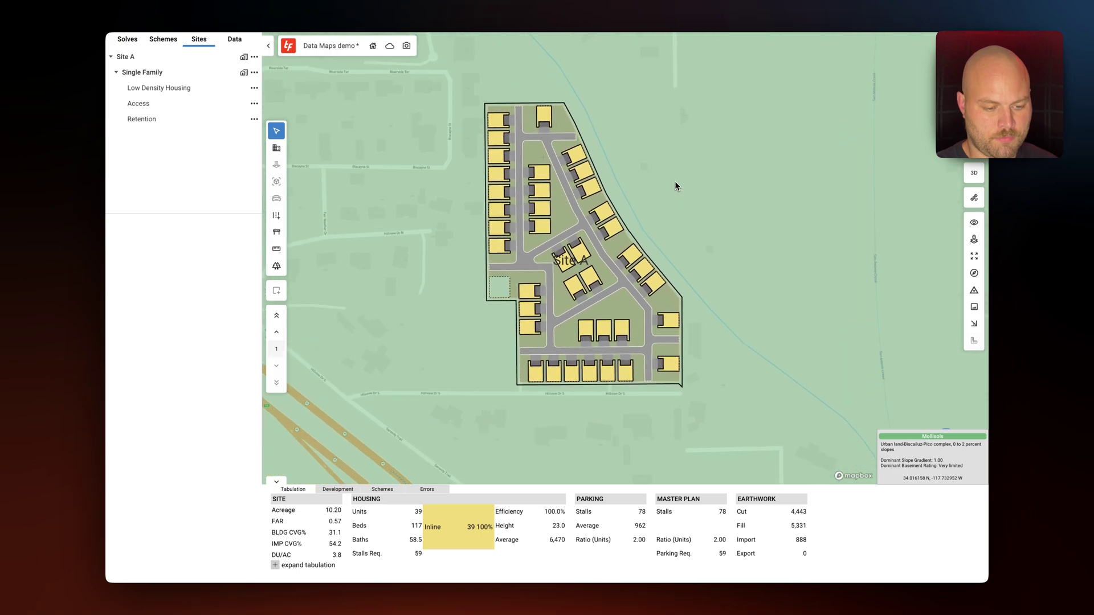
drag(679, 204, 691, 204)
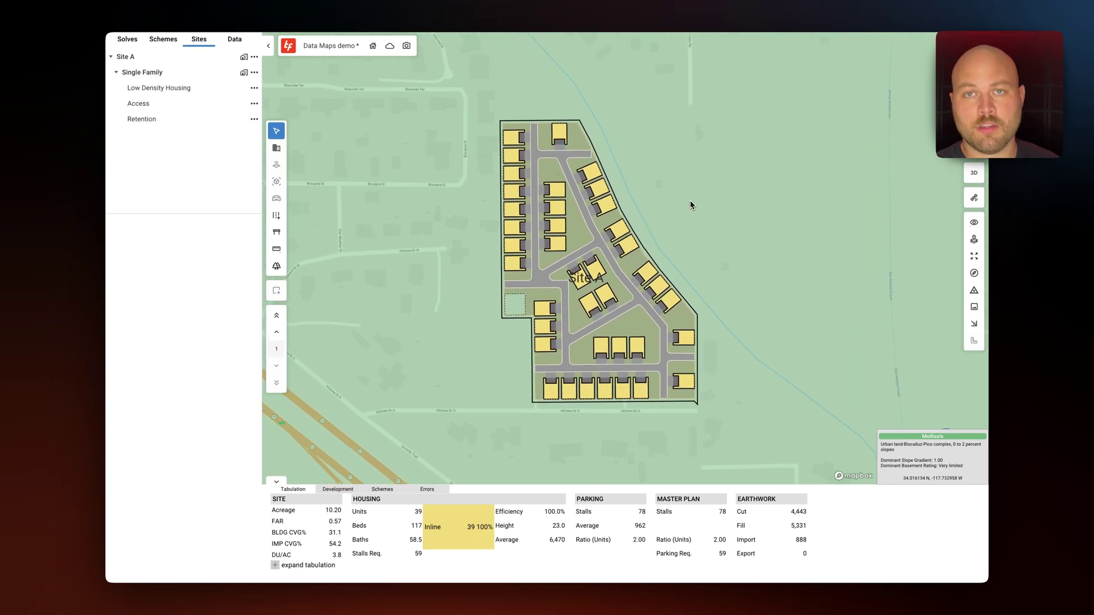
click(974, 239)
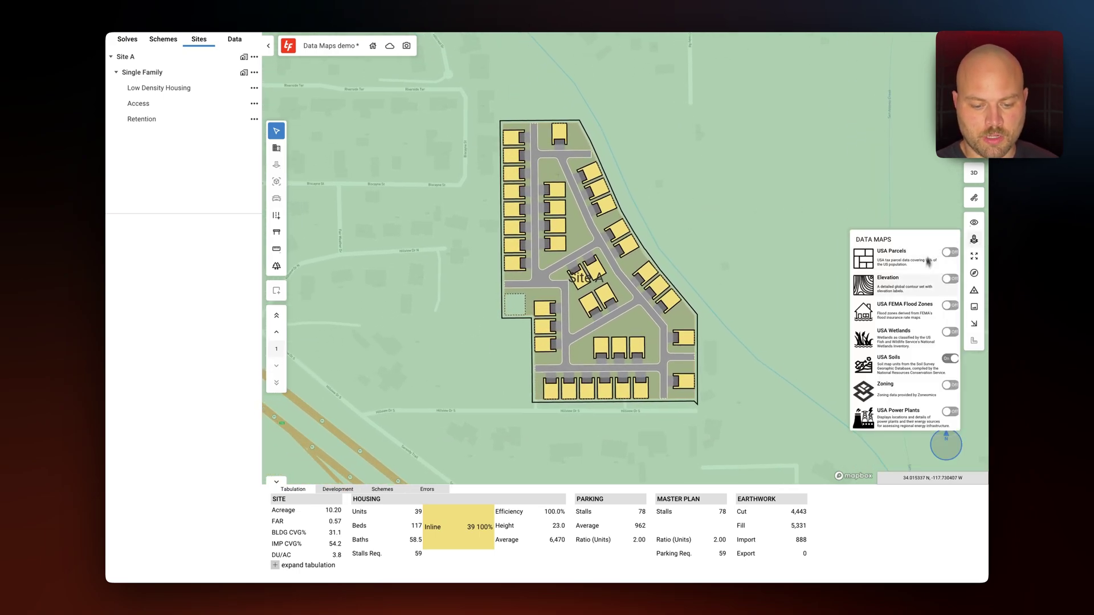
- Replace USA Soils with USA Wetlands and toggle Riverine wetlands off and back on
click(950, 359)
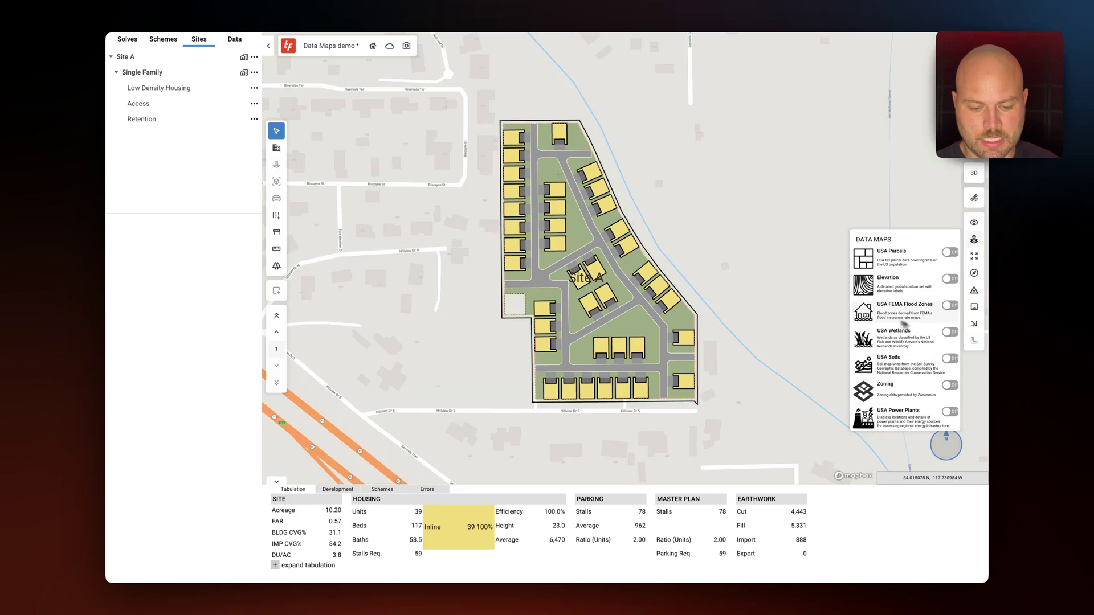
click(950, 332)
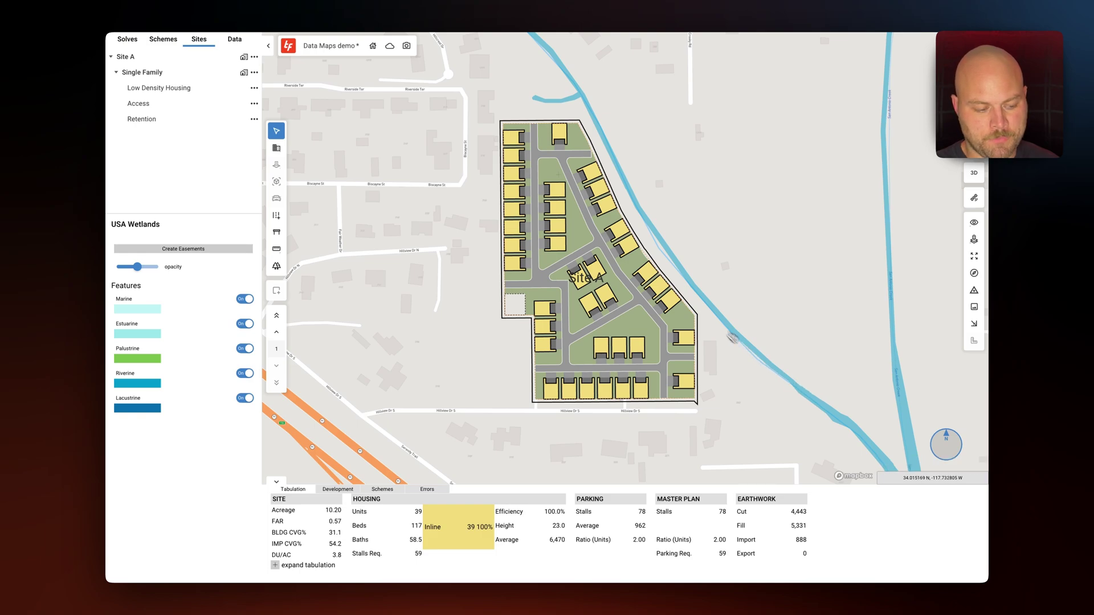
click(246, 373)
click(245, 374)
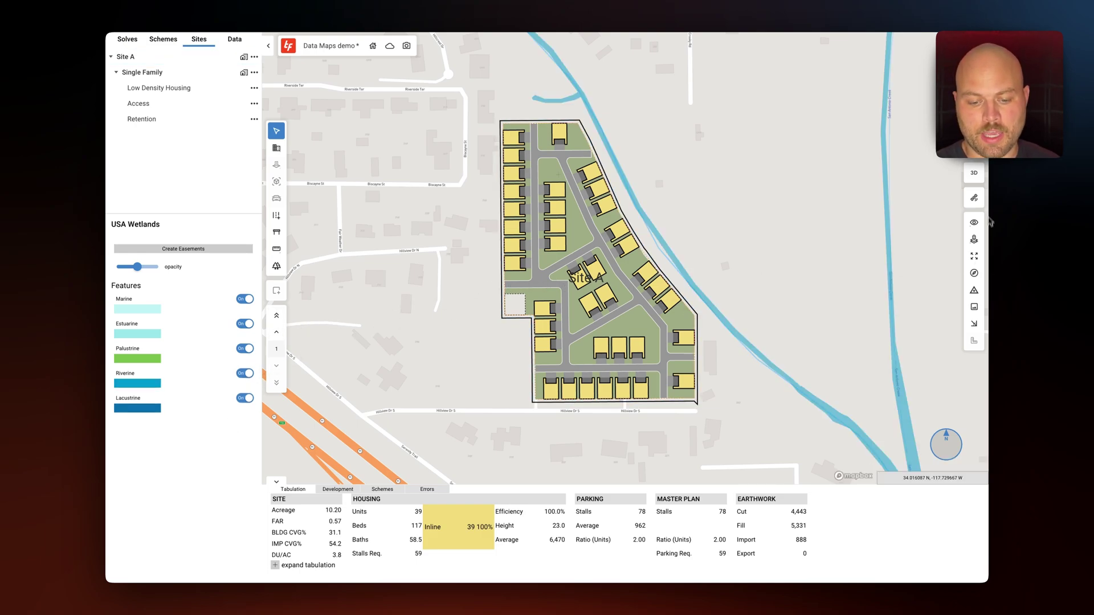
- Turn off the USA Wetlands layer and show the USA FEMA Flood Zones map
click(976, 242)
click(950, 332)
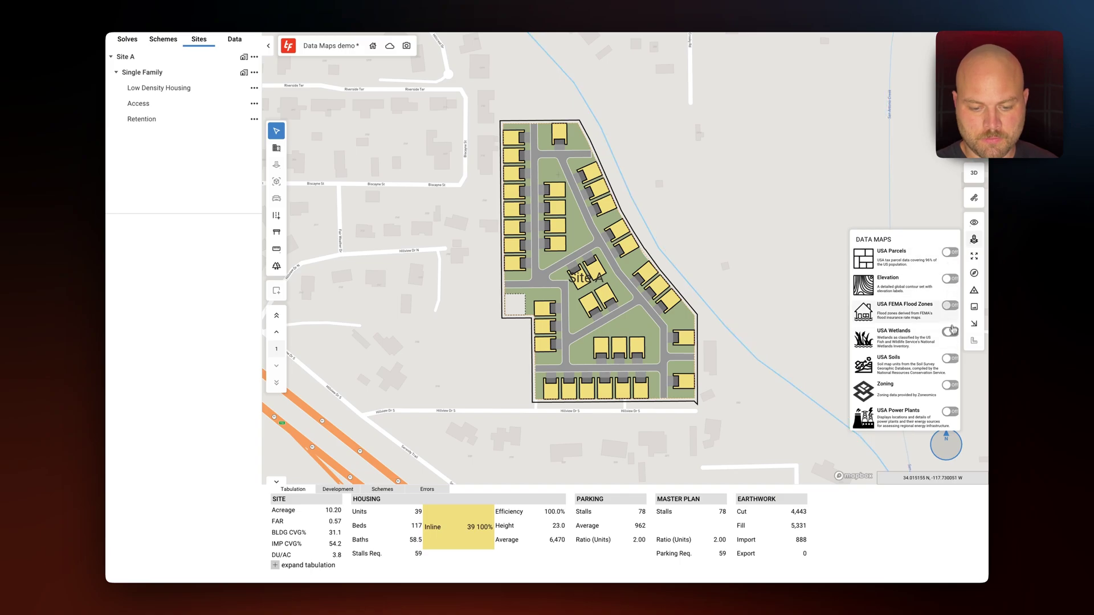
click(951, 306)
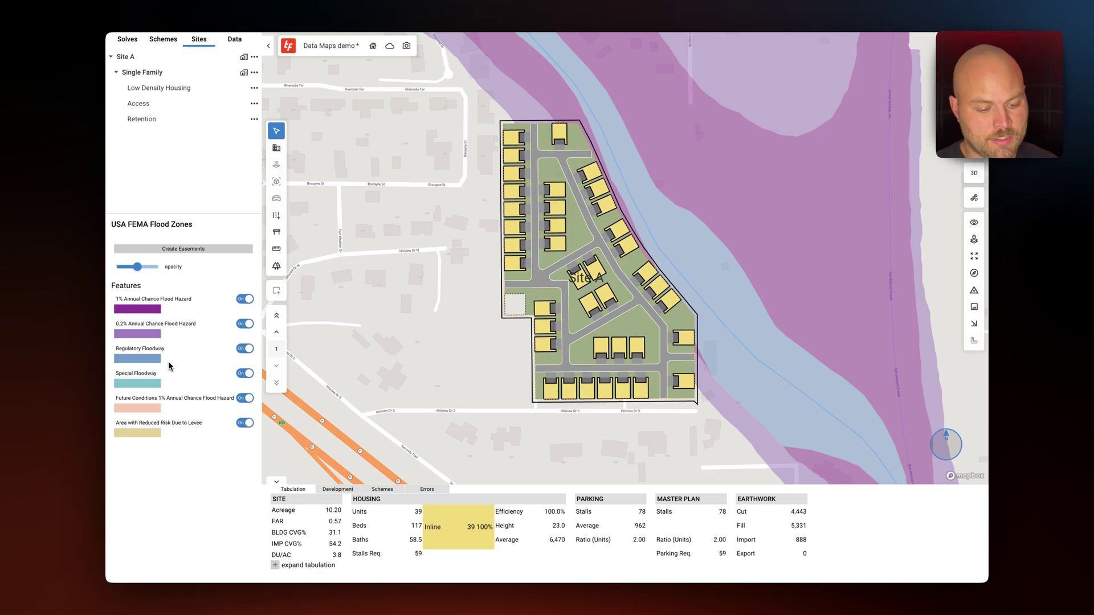
- Hide every flood zone except 1% Annual Chance Flood Hazard and create an easement from it
click(247, 323)
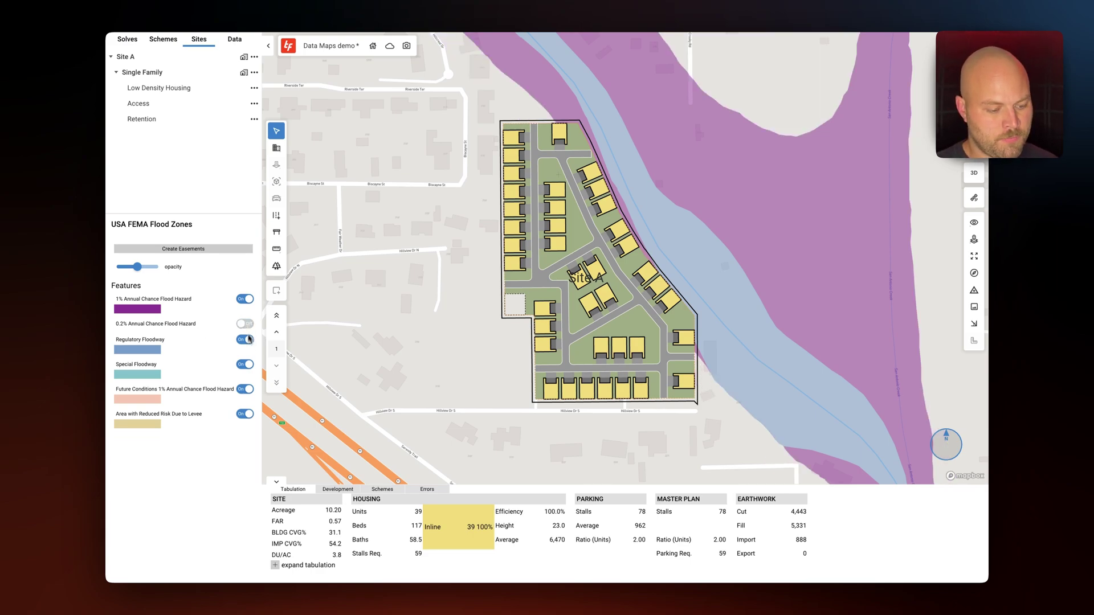
click(247, 339)
click(246, 356)
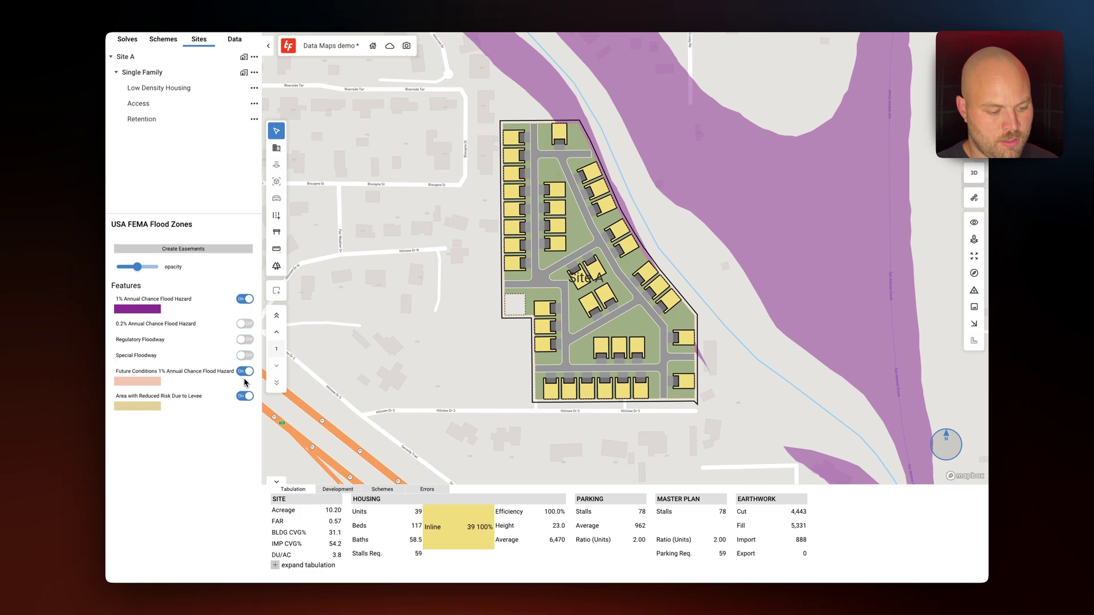
click(246, 371)
click(245, 388)
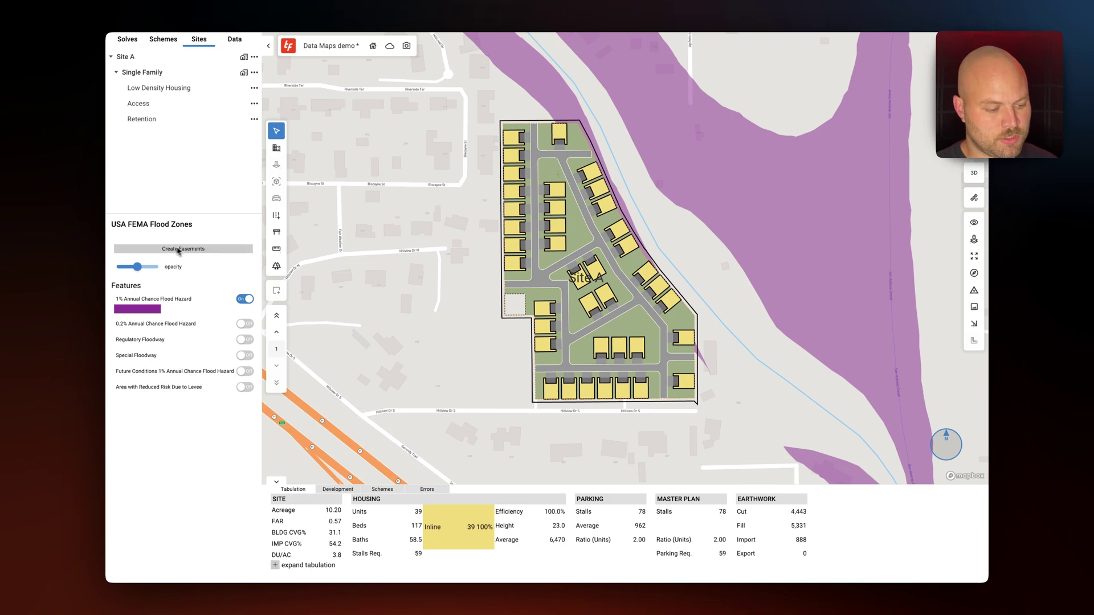
click(159, 252)
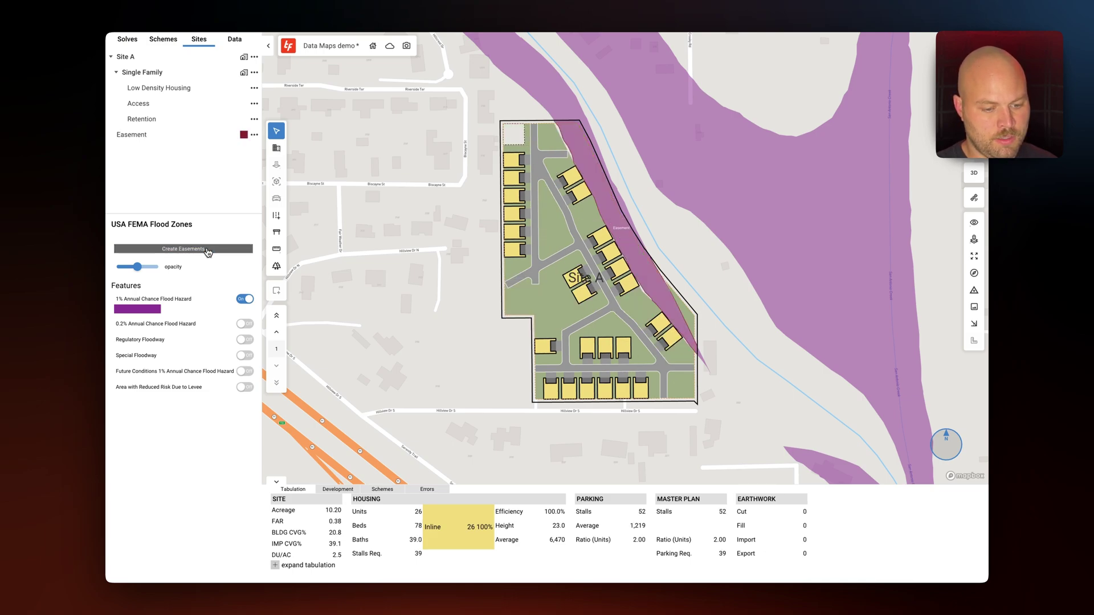
- Select the flood easement and Site A, reposition the boundary, leaving 26 units and 52 stalls
click(599, 178)
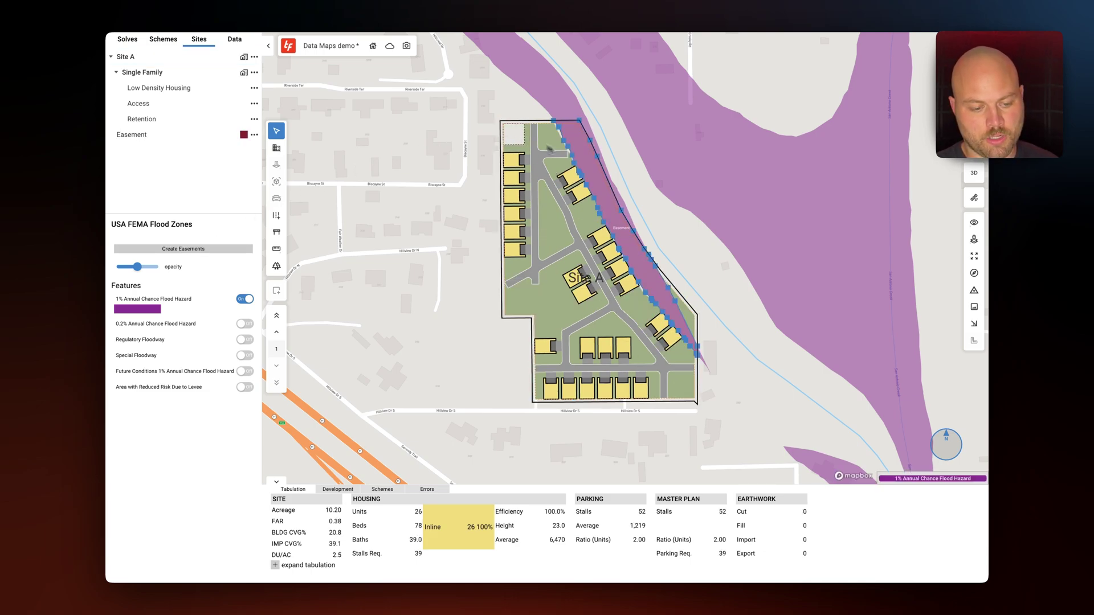
click(595, 175)
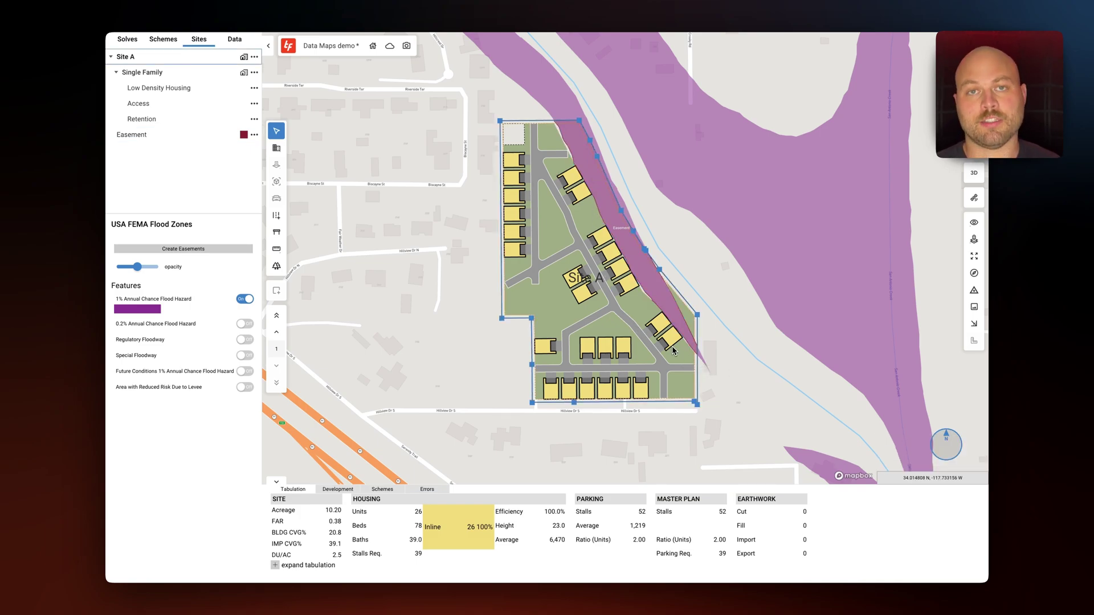
click(644, 342)
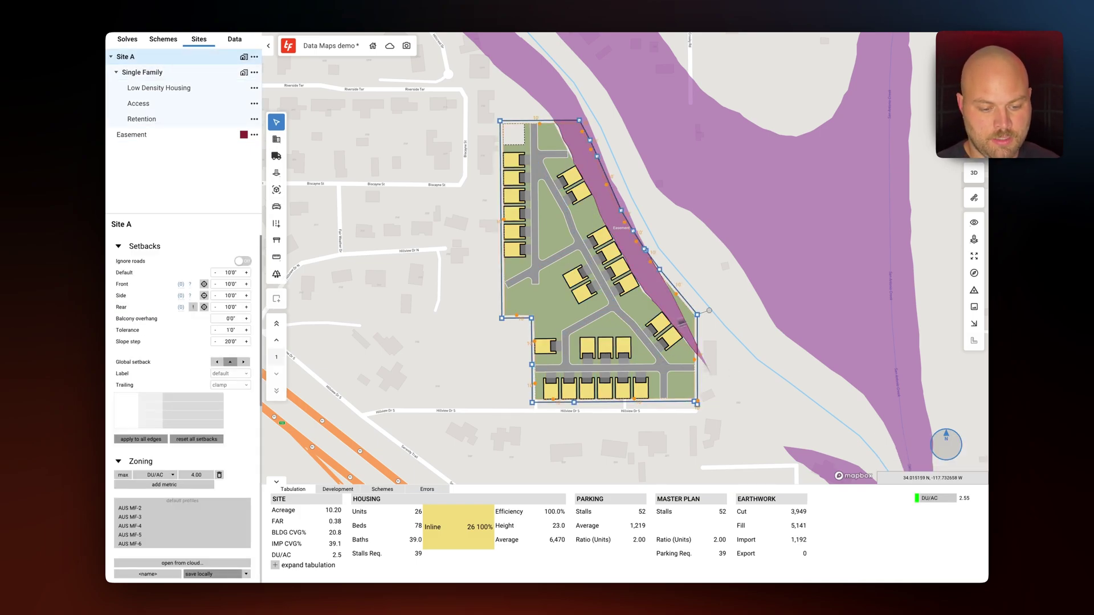
drag(711, 315, 686, 276)
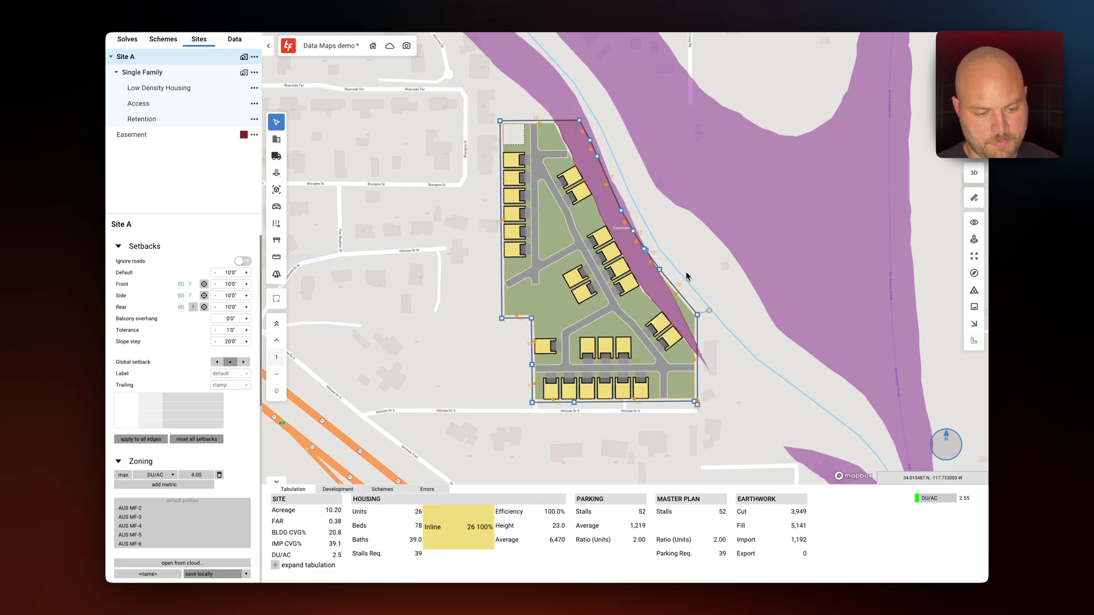
click(789, 331)
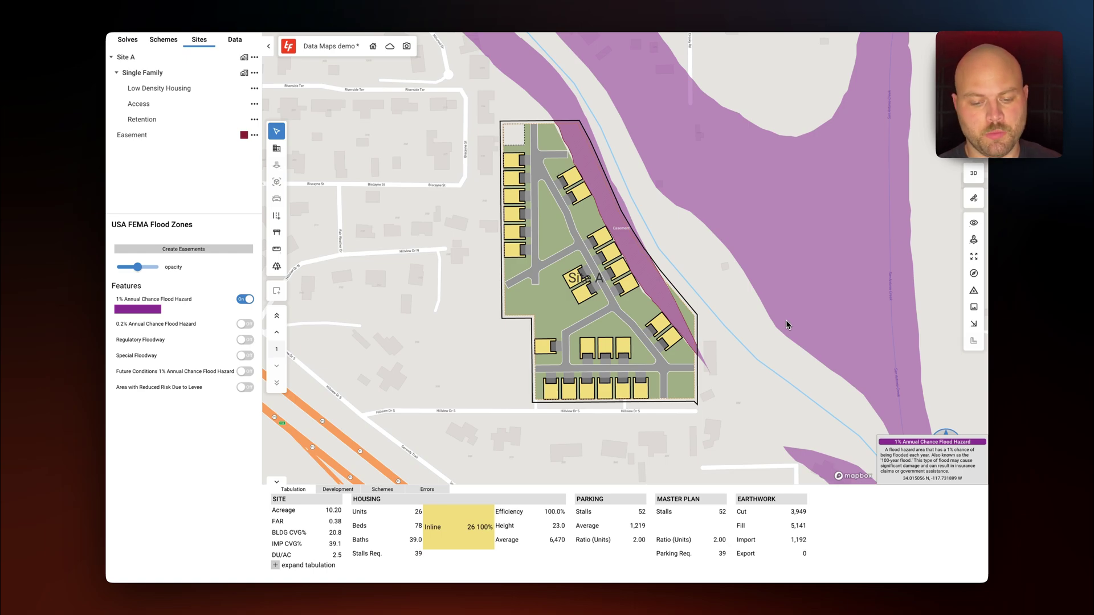
- Turn on the USA Power Plants map and zoom out to the plants southeast of Site A
click(974, 240)
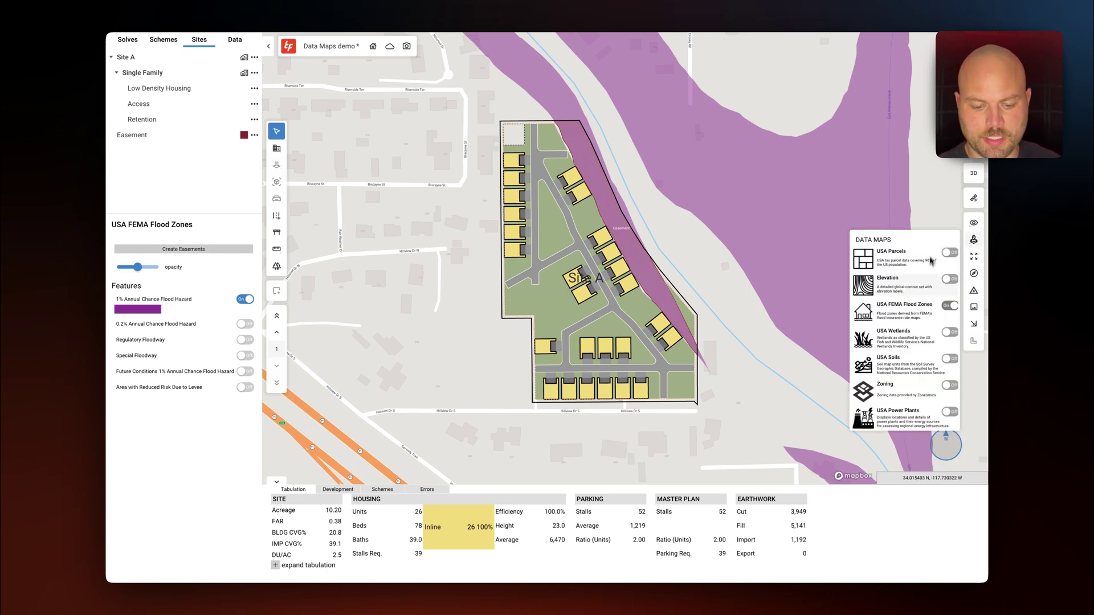
click(950, 412)
scroll(802, 324, down, 5)
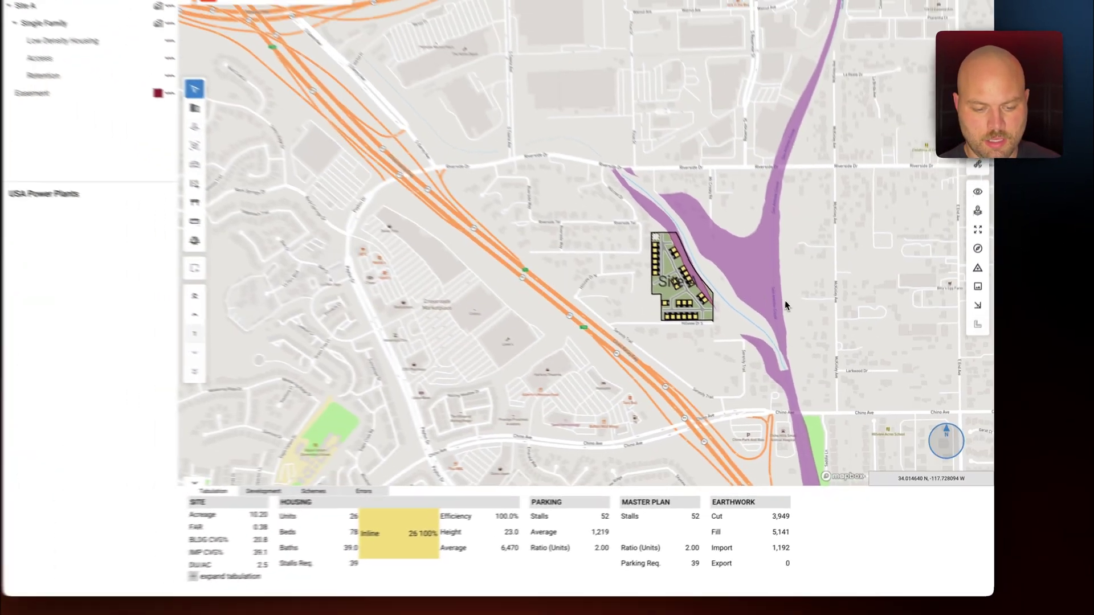
drag(785, 300, 633, 234)
scroll(633, 234, down, 3)
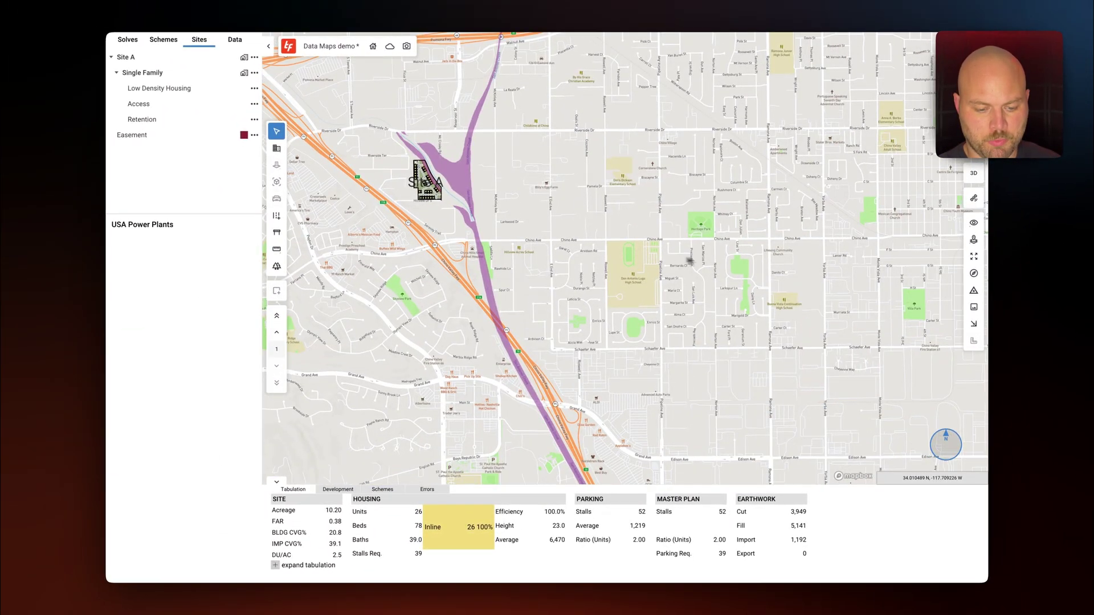
scroll(691, 261, down, 3)
drag(815, 291, 641, 205)
drag(732, 271, 854, 284)
scroll(701, 328, up, 2)
- Read the 29.0 MW natural-gas plant's details near Chino, then recenter on Site A
click(709, 278)
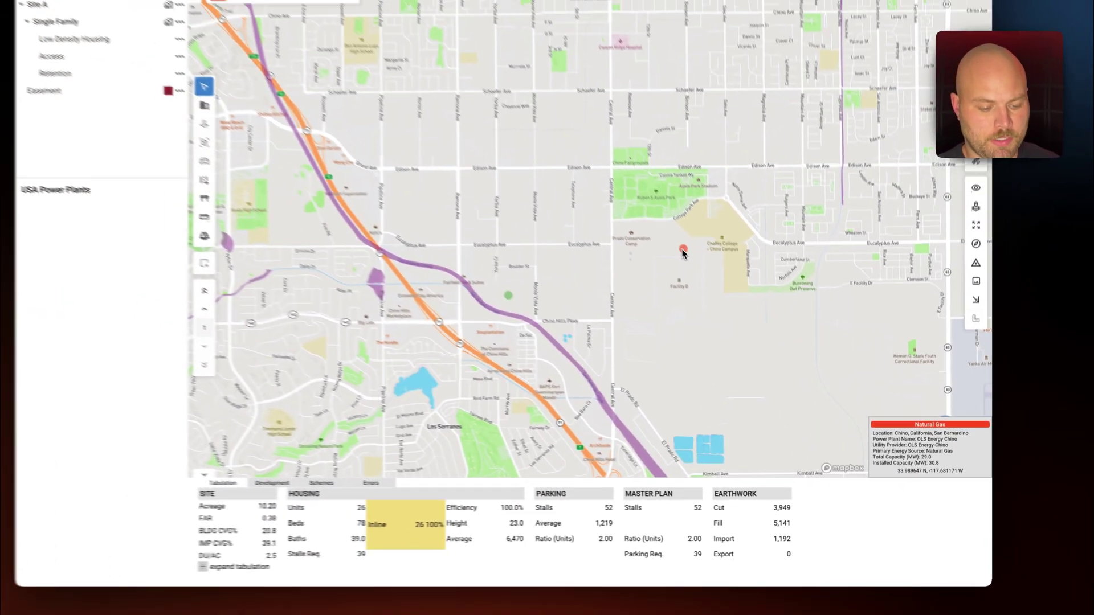
scroll(744, 267, down, 5)
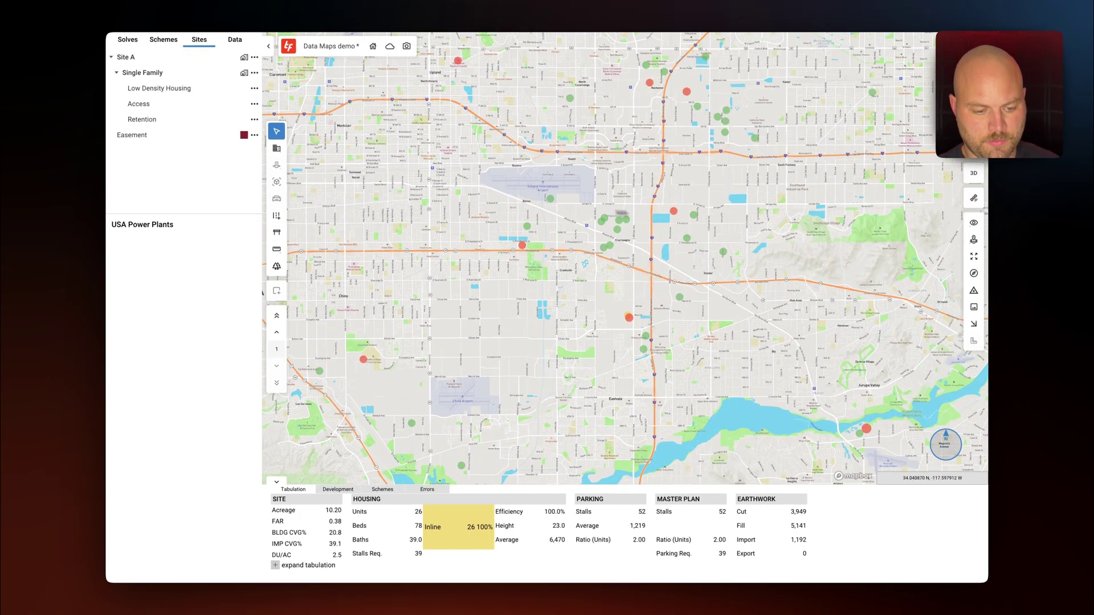
scroll(439, 287, up, 10)
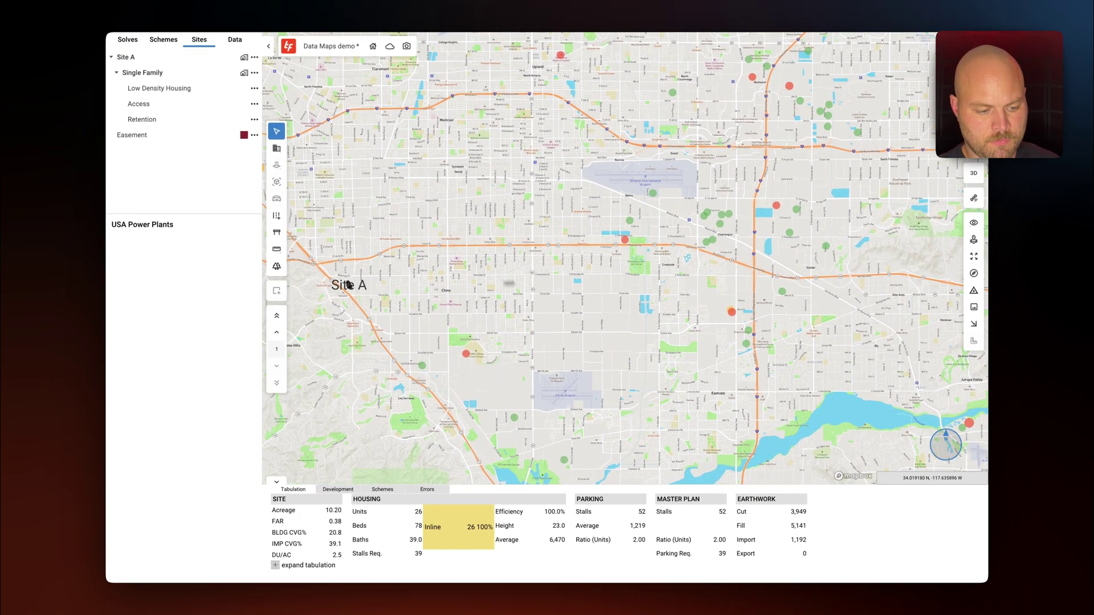
scroll(705, 288, up, 3)
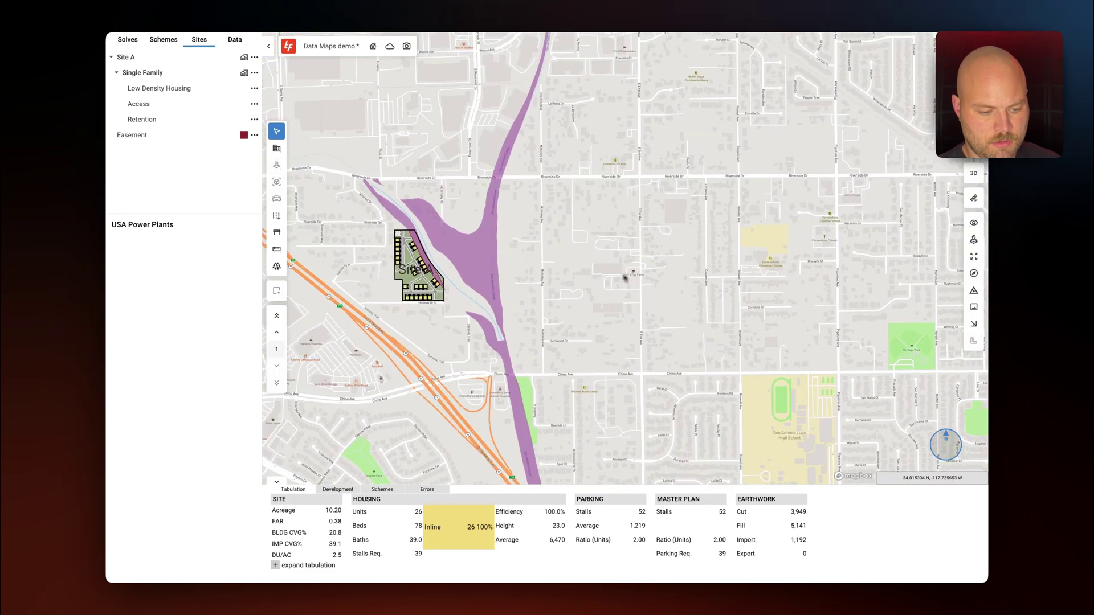
drag(625, 276, 770, 279)
scroll(692, 278, up, 2)
drag(693, 278, 732, 288)
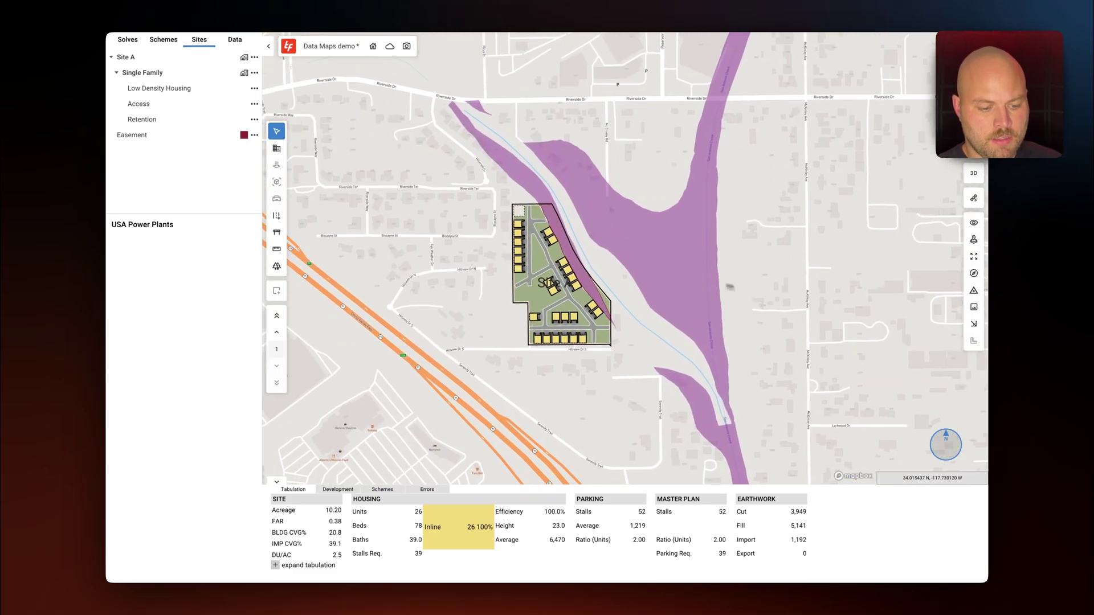